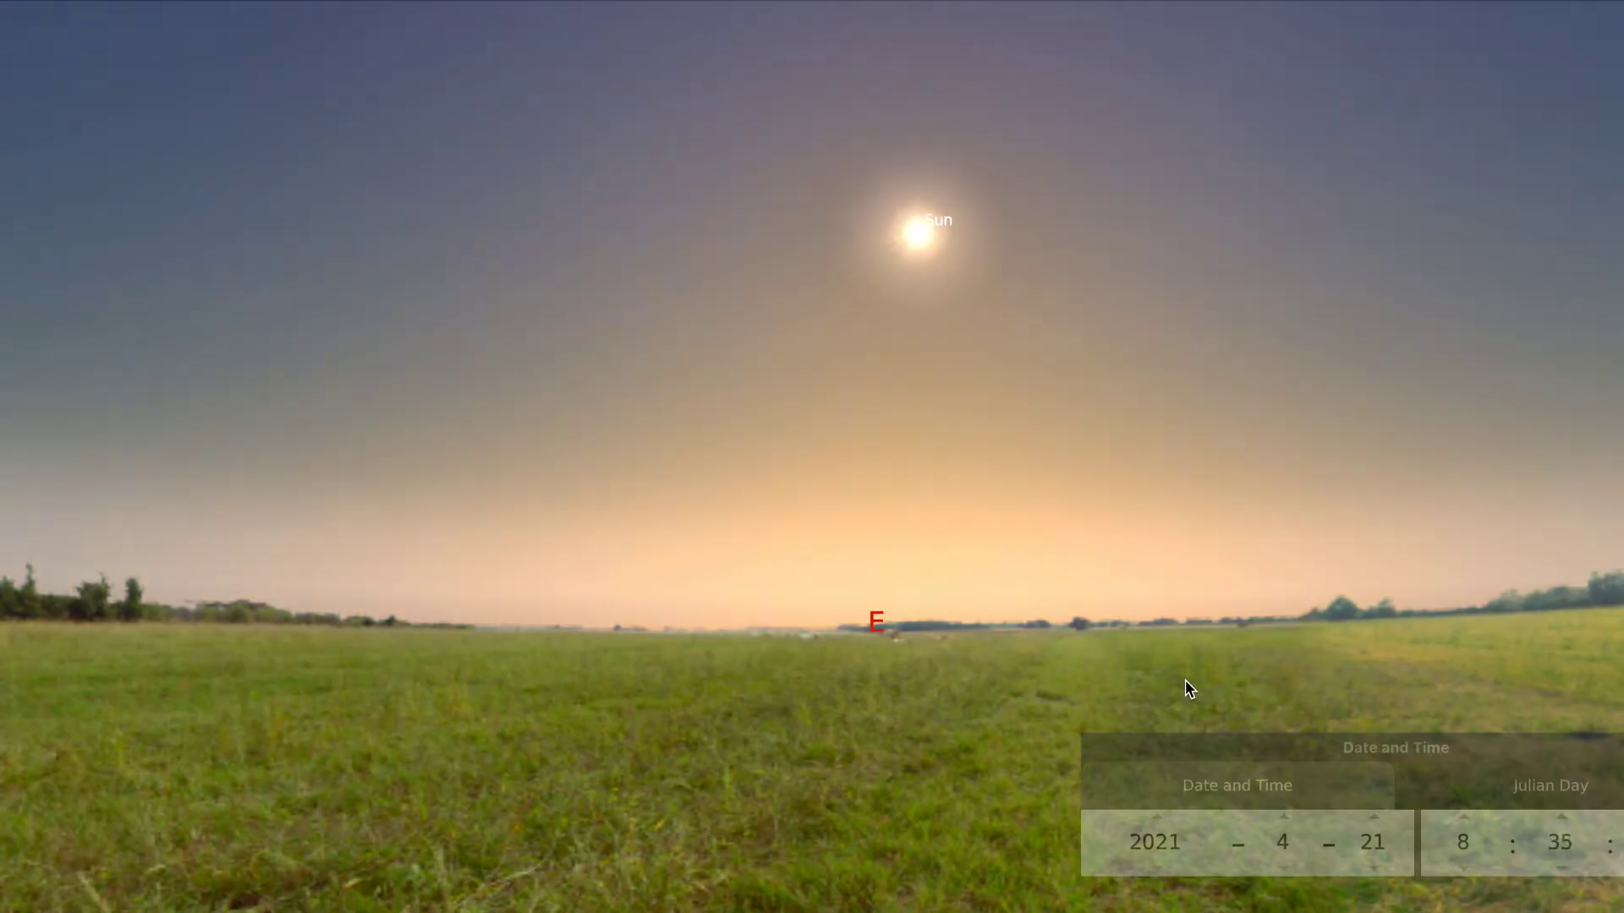
Turn the view to follow the 21 April Sun as it climbs from sunrise into the daytime sky.
mouse_move(1185, 681)
mouse_down()
mouse_move(899, 717)
mouse_move(563, 836)
mouse_up()
Track the 21 April Sun southward until it sits on the meridian at 13:15, about 60° high.
mouse_move(851, 735)
mouse_down()
mouse_move(823, 772)
mouse_move(728, 805)
mouse_move(812, 765)
mouse_up()
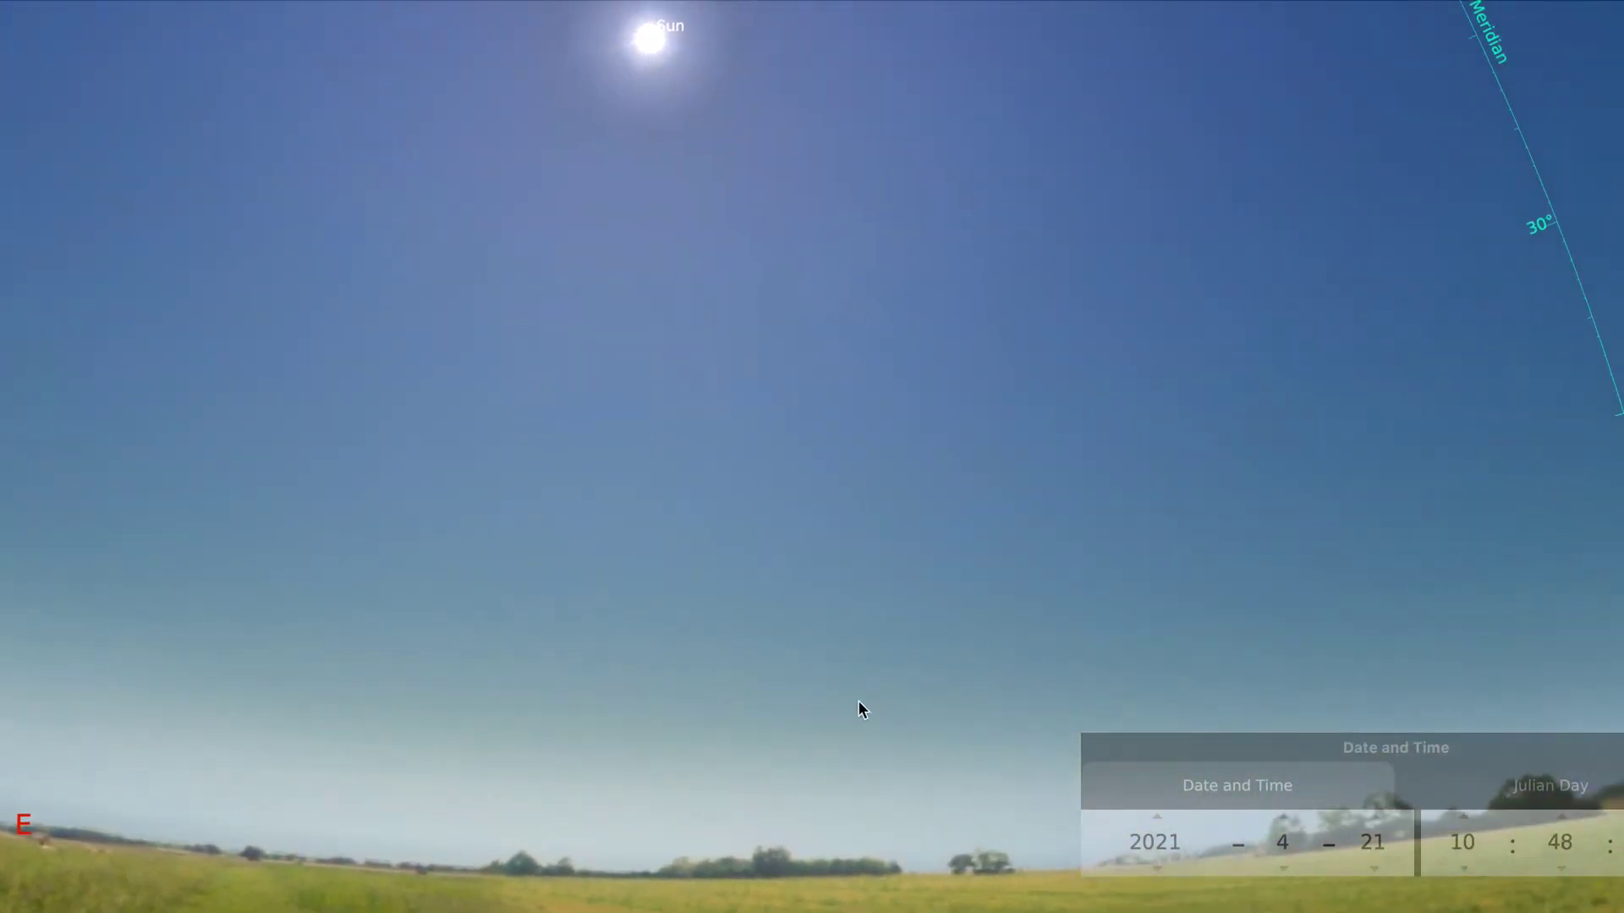
drag(869, 707, 786, 733)
drag(905, 616, 801, 652)
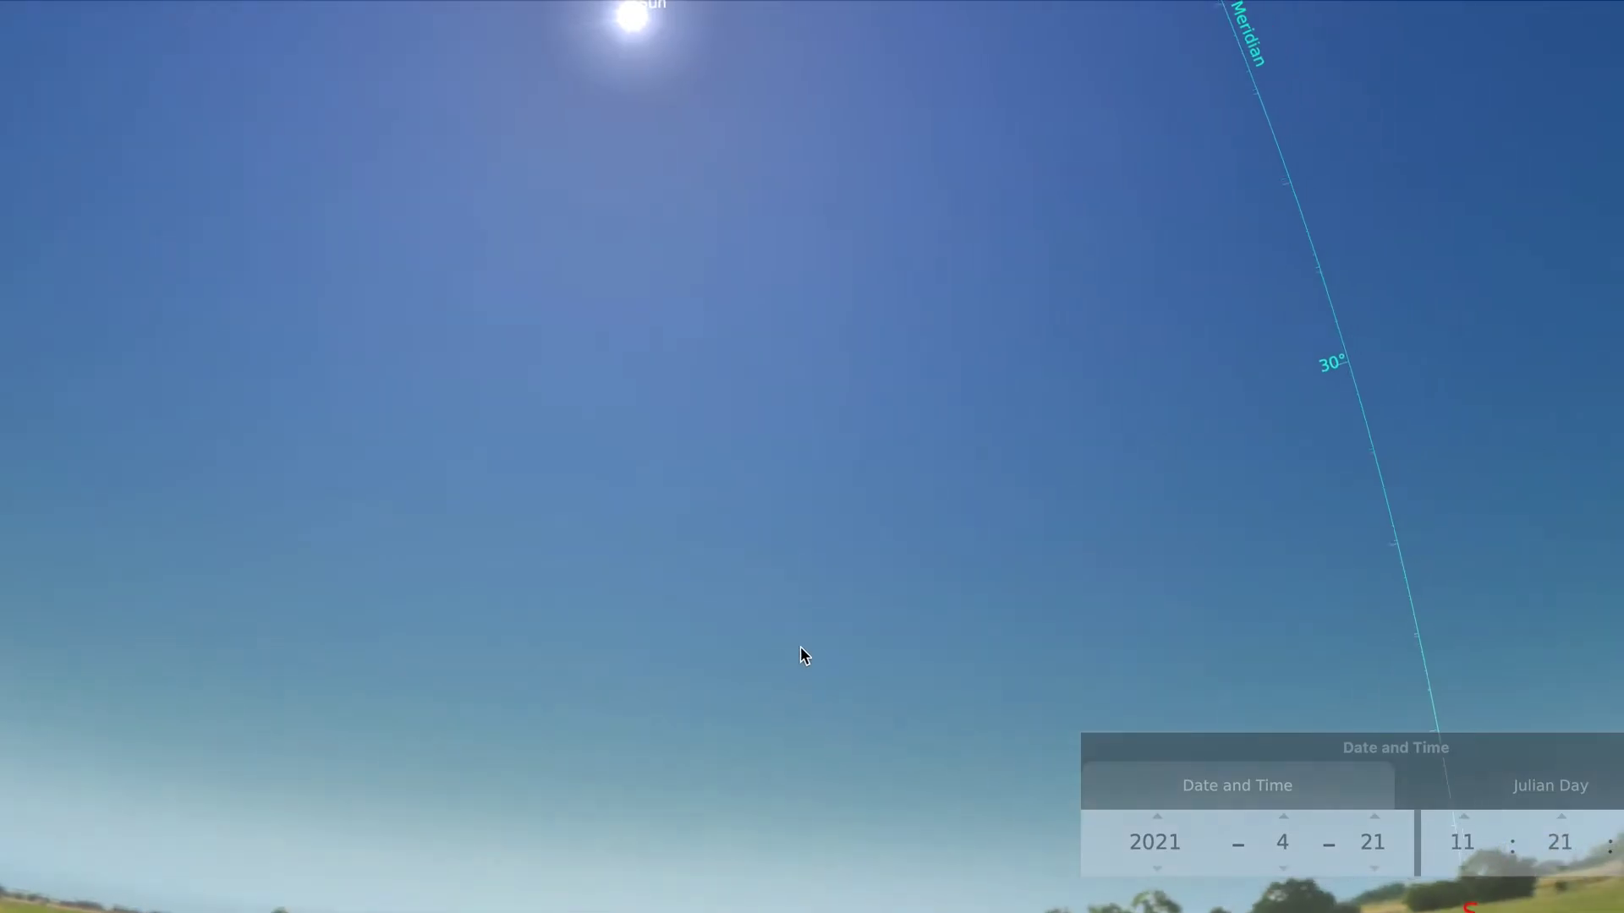
drag(1153, 537, 887, 708)
drag(982, 660, 870, 660)
drag(1012, 606, 956, 609)
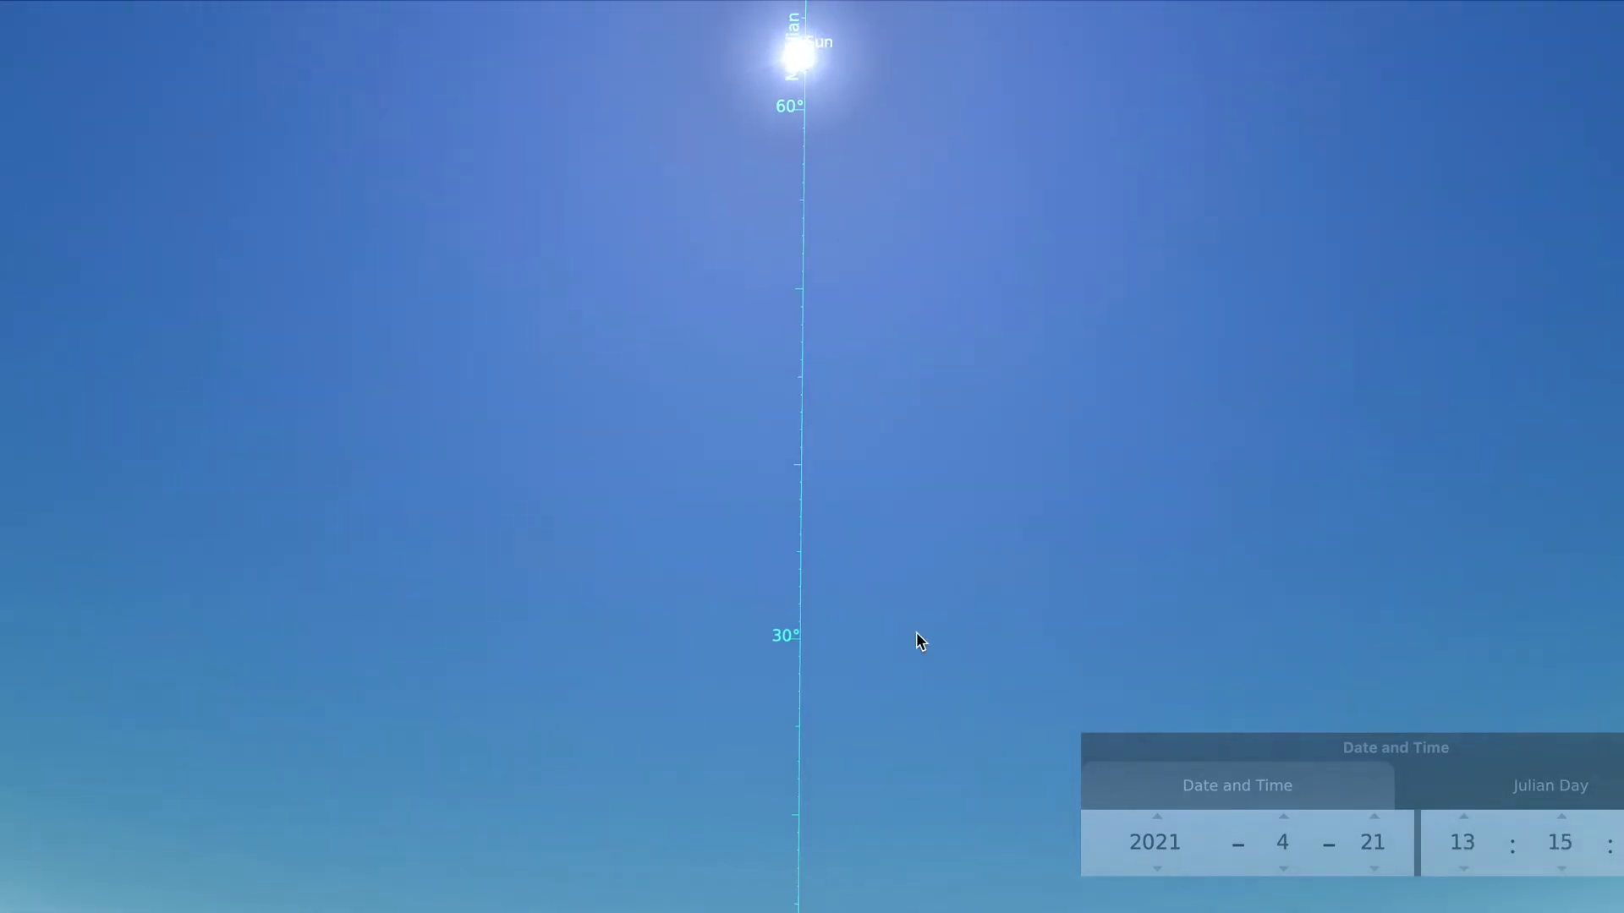
drag(956, 348, 993, 609)
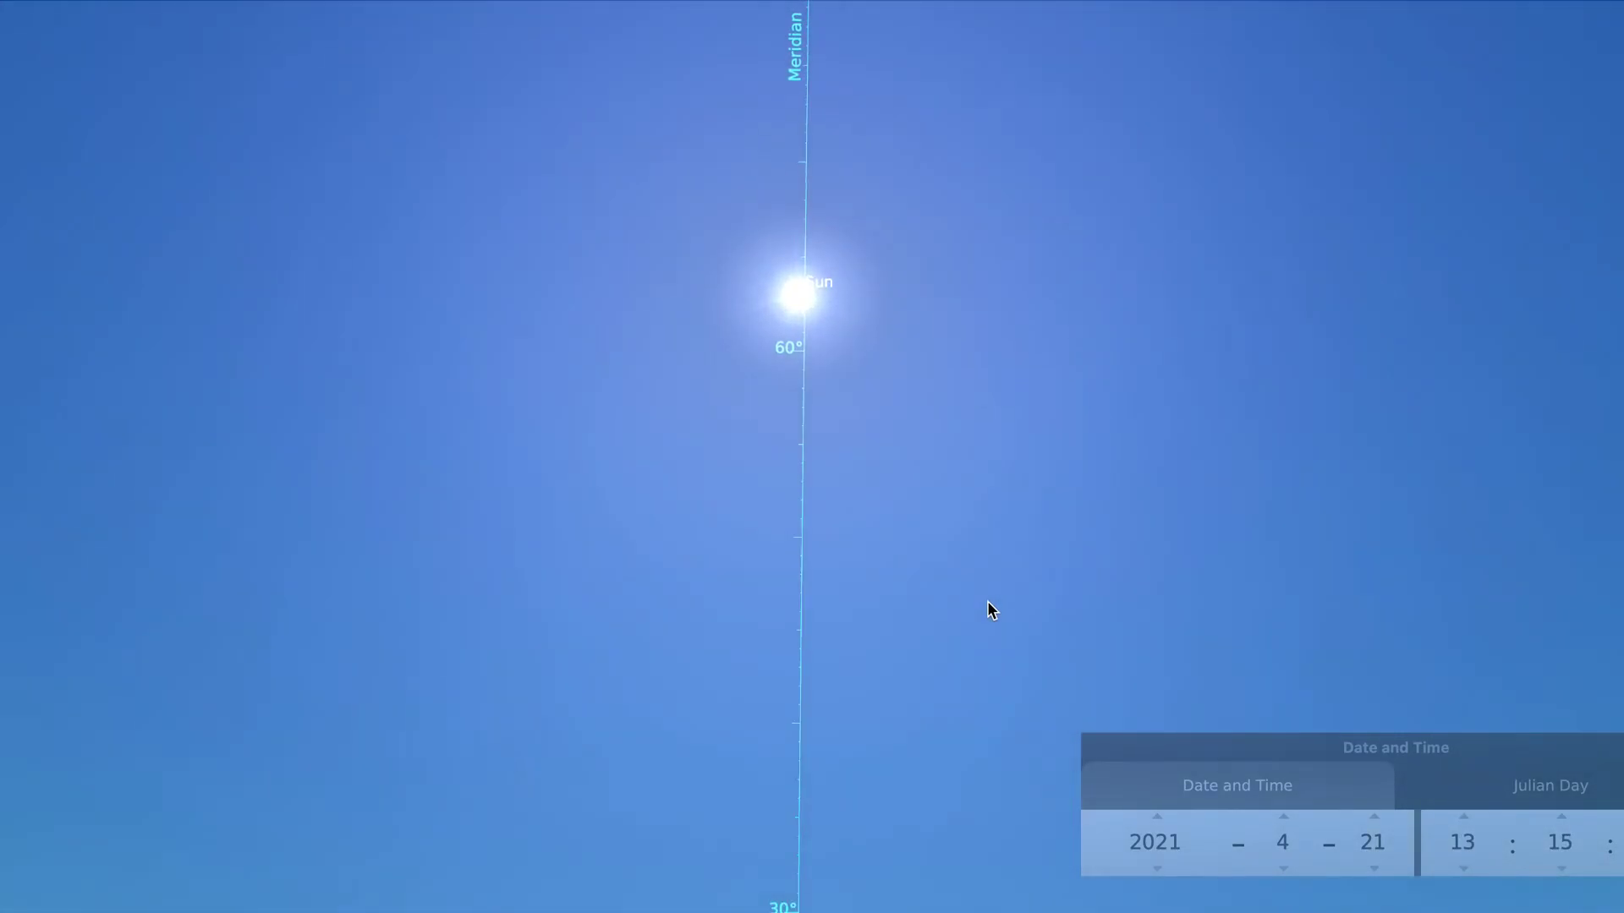
Zoom in on the Sun at the meridian and check its altitude against the 60° tick.
scroll(988, 601, up, 3)
drag(971, 355, 982, 505)
scroll(982, 506, up, 2)
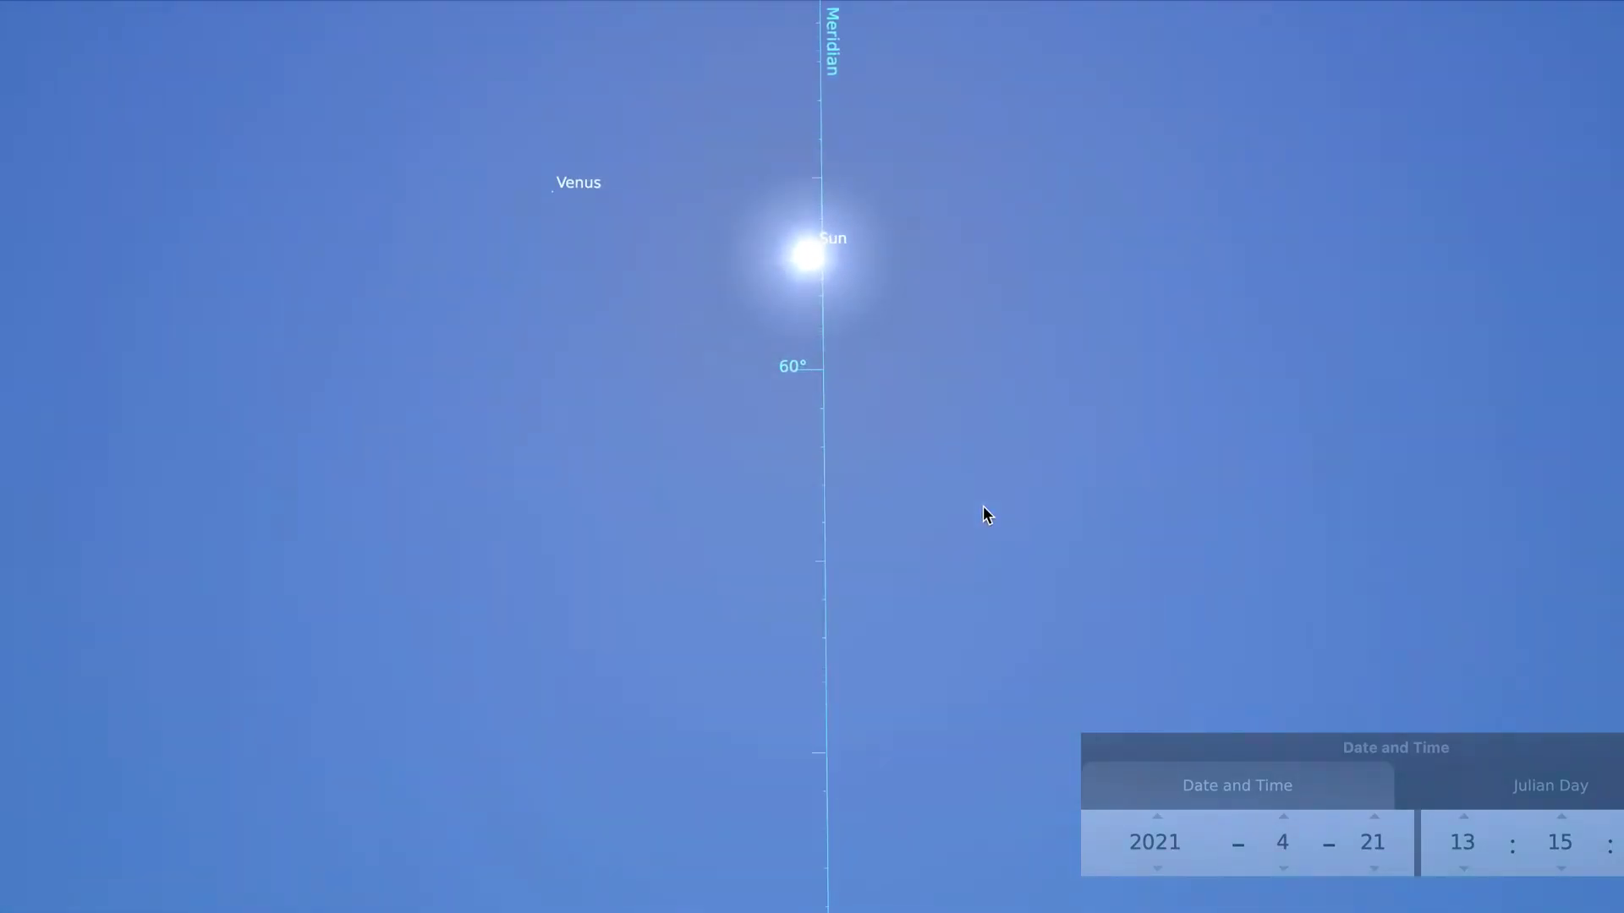
drag(911, 360, 900, 461)
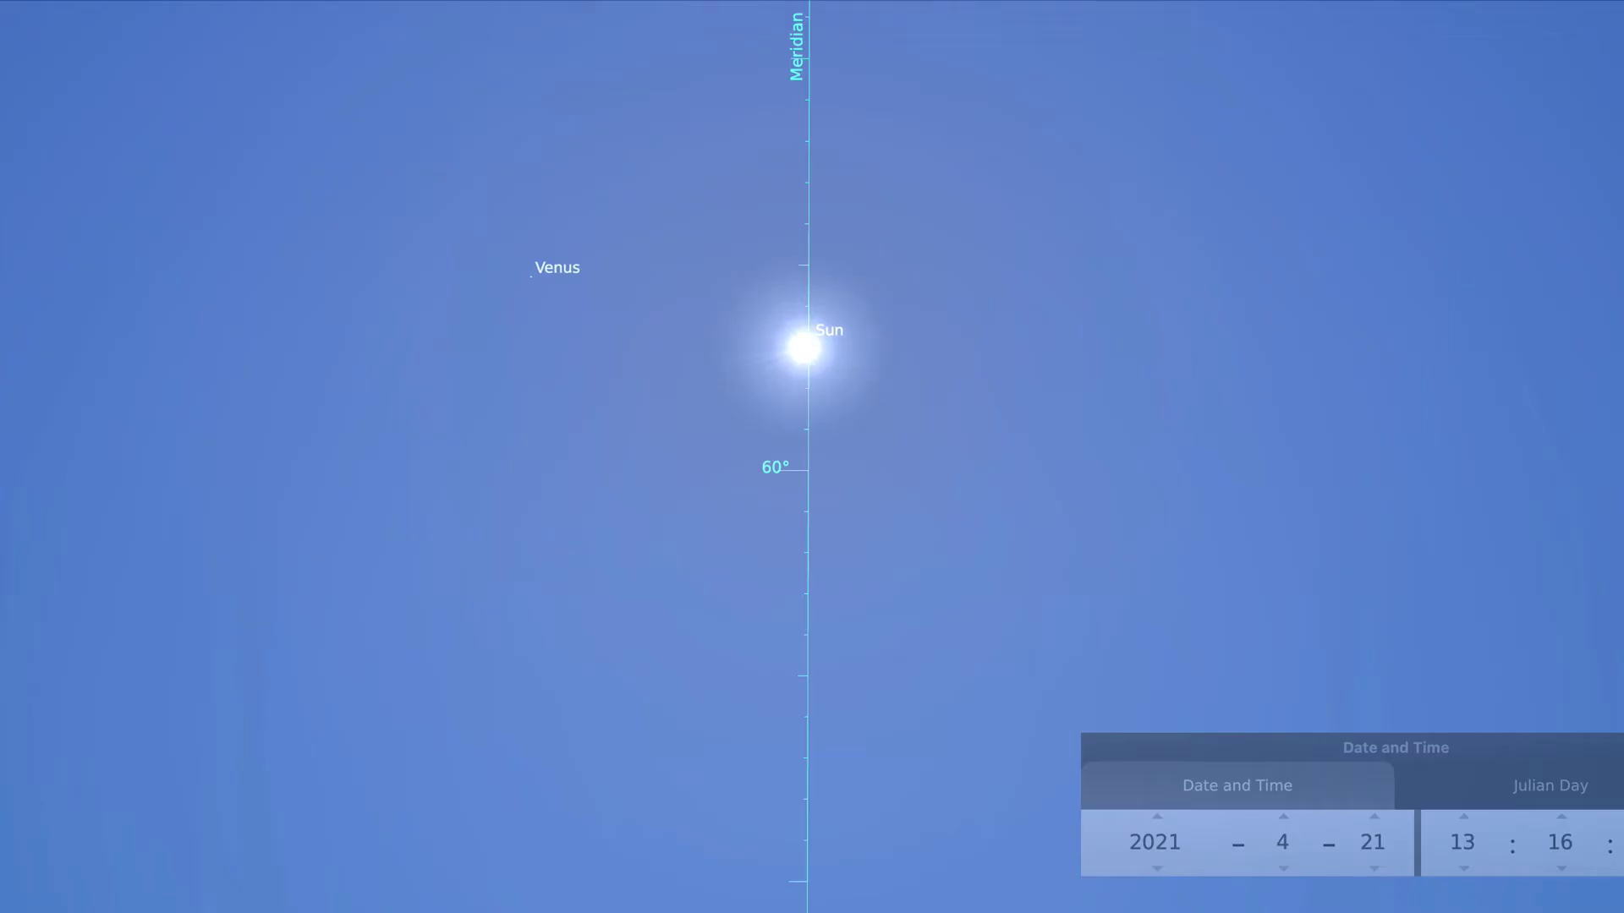
scroll(926, 716, up, 2)
drag(906, 641, 920, 912)
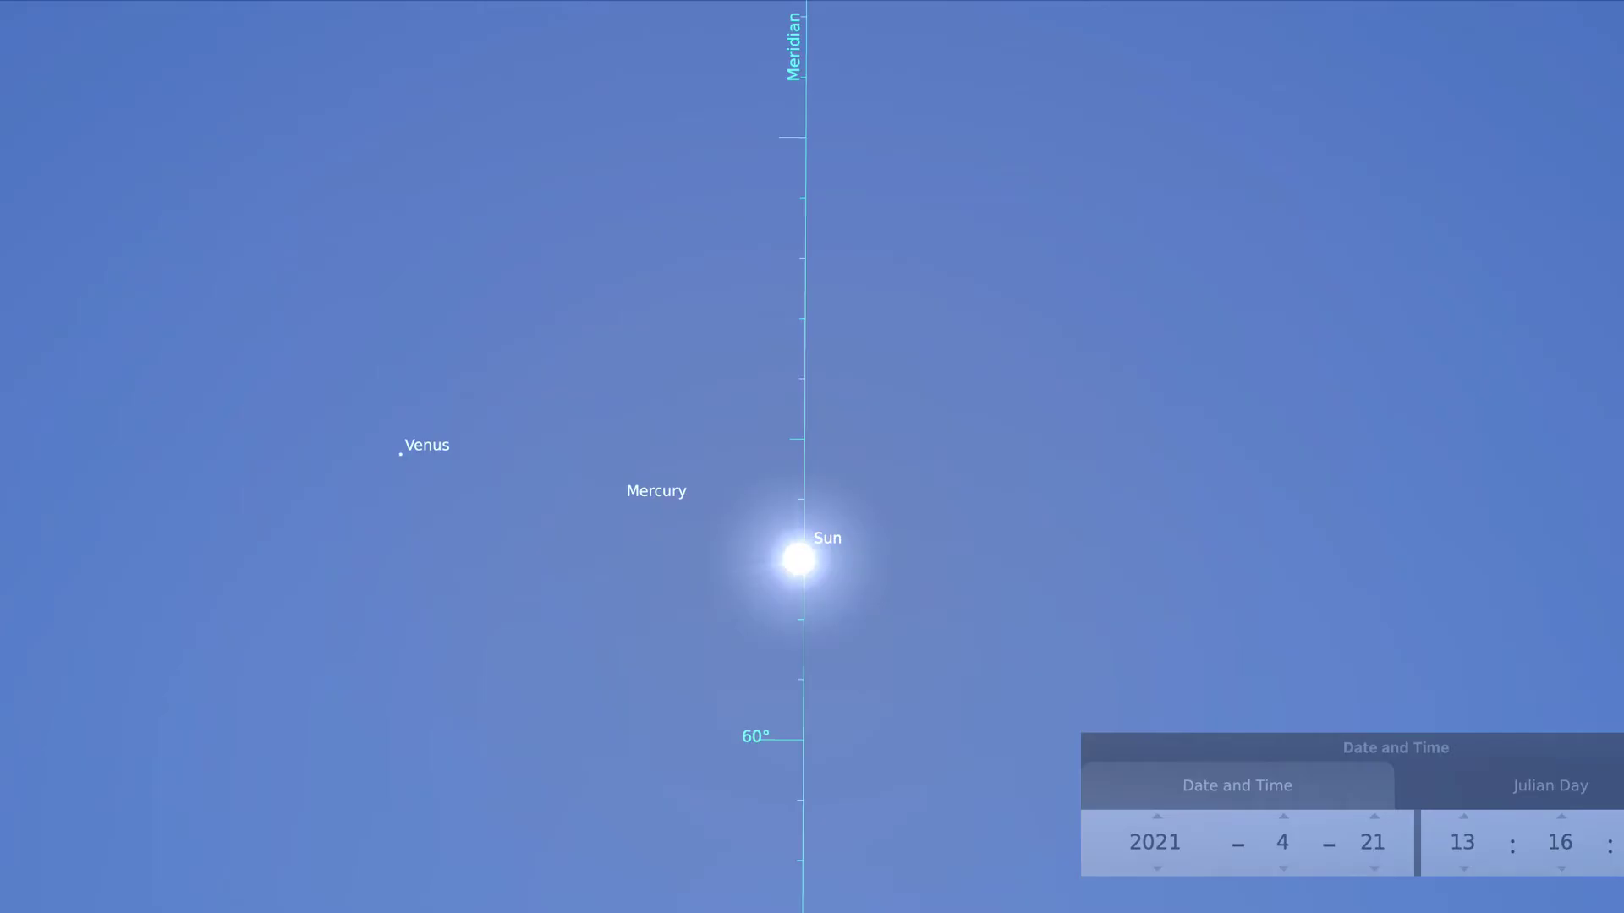
Zoom back out to the wide southern view.
scroll(921, 822, down, 3)
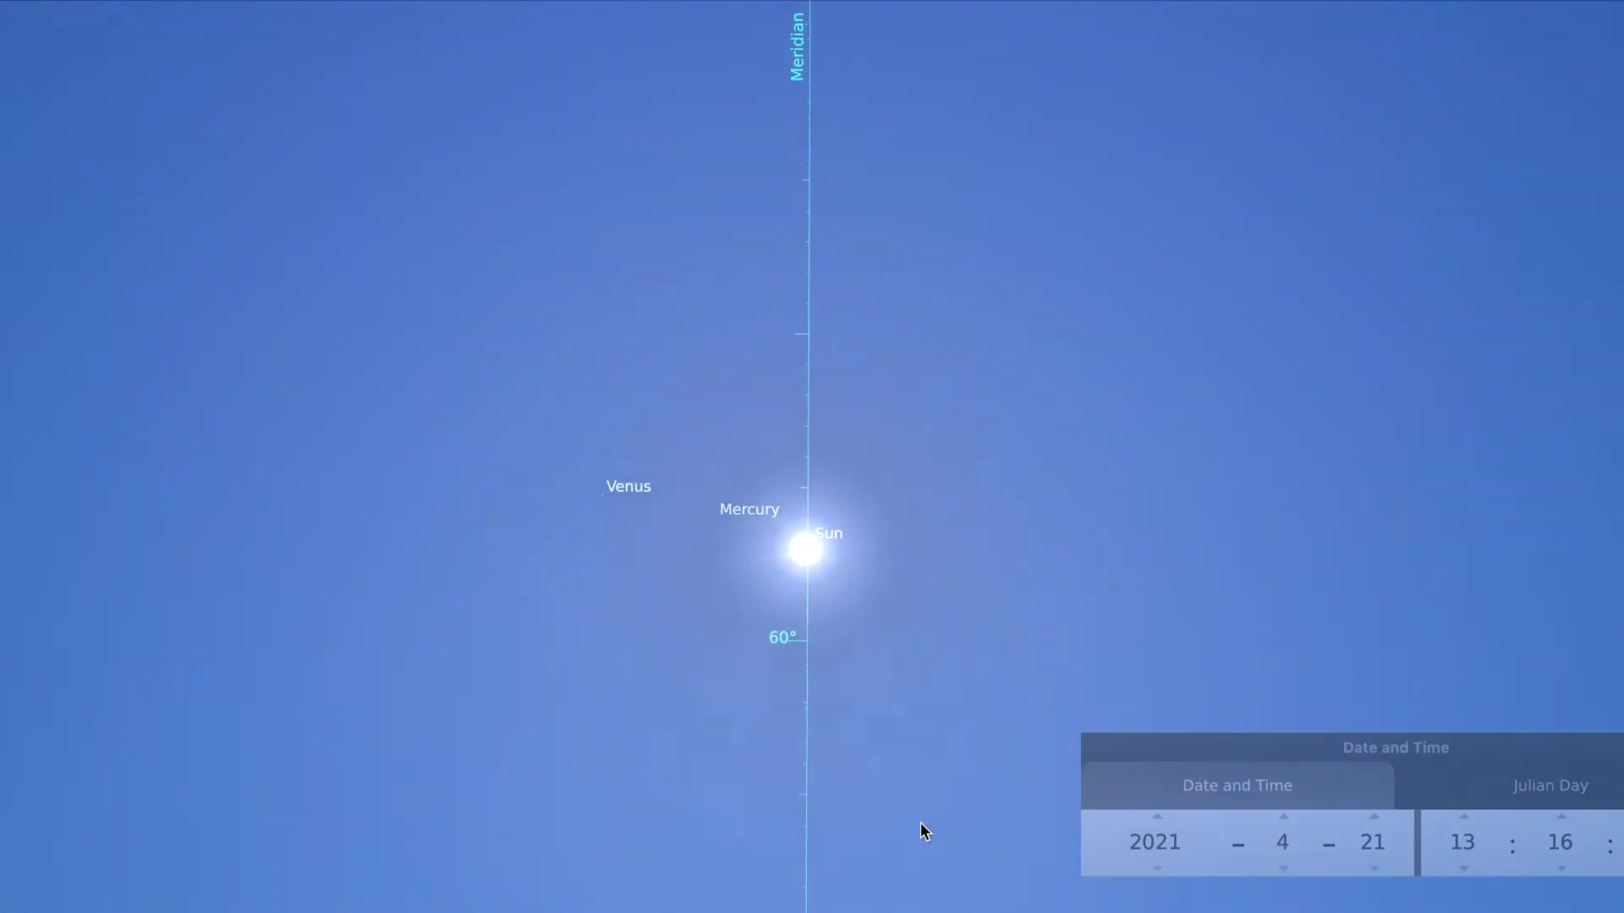
mouse_move(920, 823)
mouse_down()
mouse_move(911, 527)
mouse_move(839, 286)
mouse_move(847, 367)
mouse_up()
scroll(859, 385, down, 3)
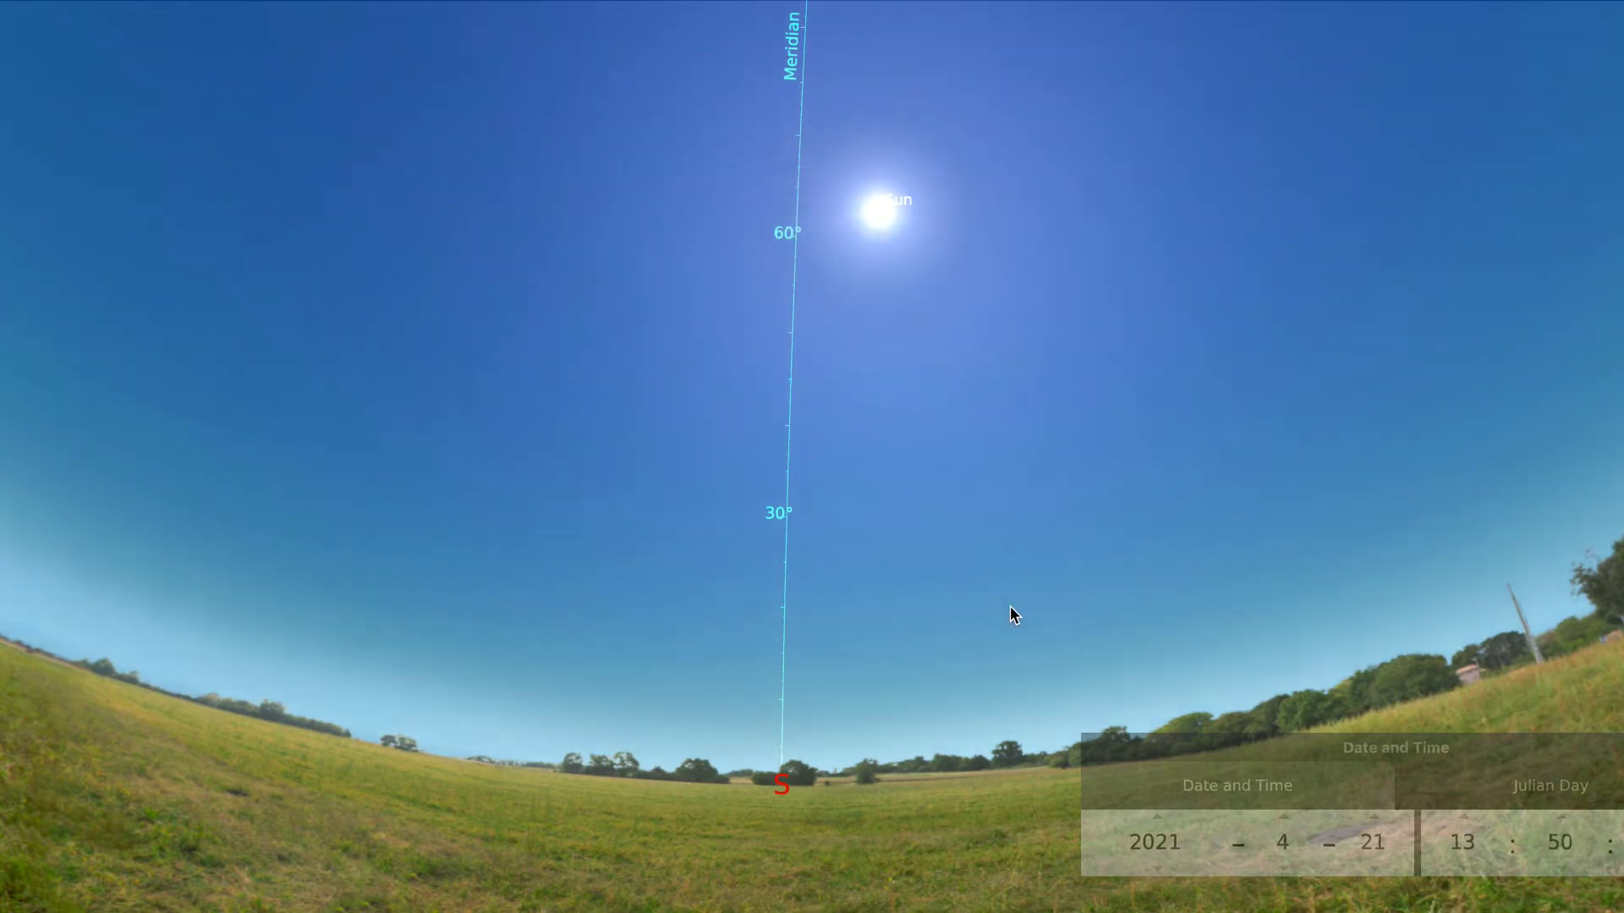
Track the 21 April afternoon Sun west until it sets near W at 19:30.
drag(1009, 605, 909, 578)
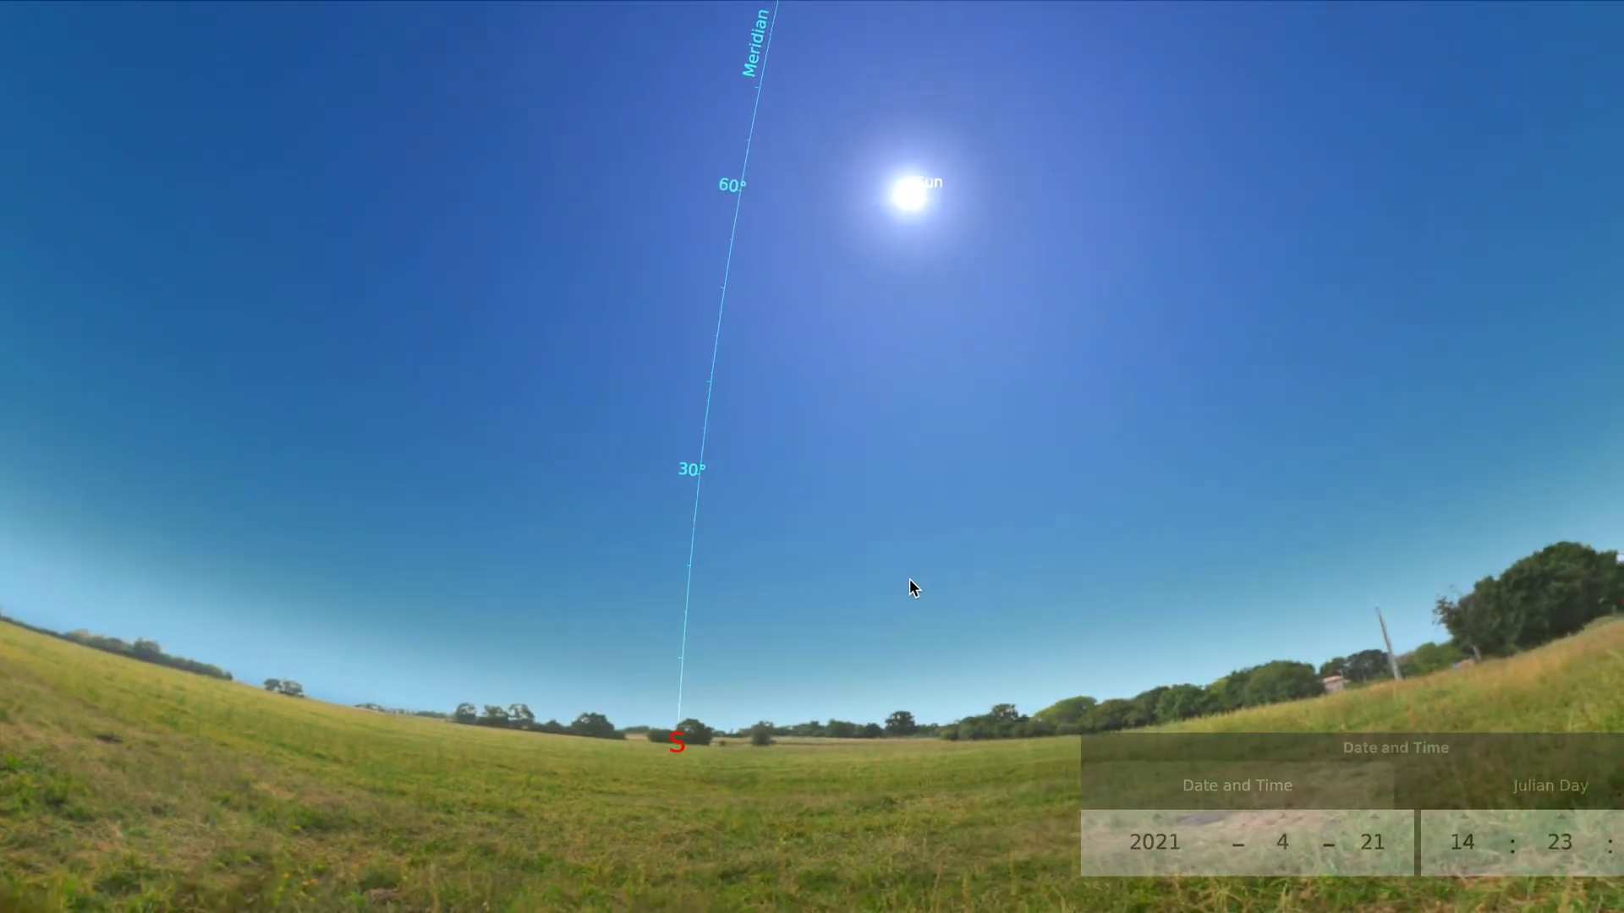
mouse_move(1062, 592)
mouse_down()
mouse_move(1020, 571)
mouse_move(1120, 563)
mouse_move(1087, 533)
mouse_move(1134, 525)
mouse_move(1090, 495)
mouse_move(1105, 470)
mouse_move(1124, 501)
mouse_move(1075, 495)
mouse_up()
drag(1156, 554, 1103, 528)
mouse_move(1185, 598)
mouse_down()
mouse_move(1113, 561)
mouse_move(1022, 547)
mouse_up()
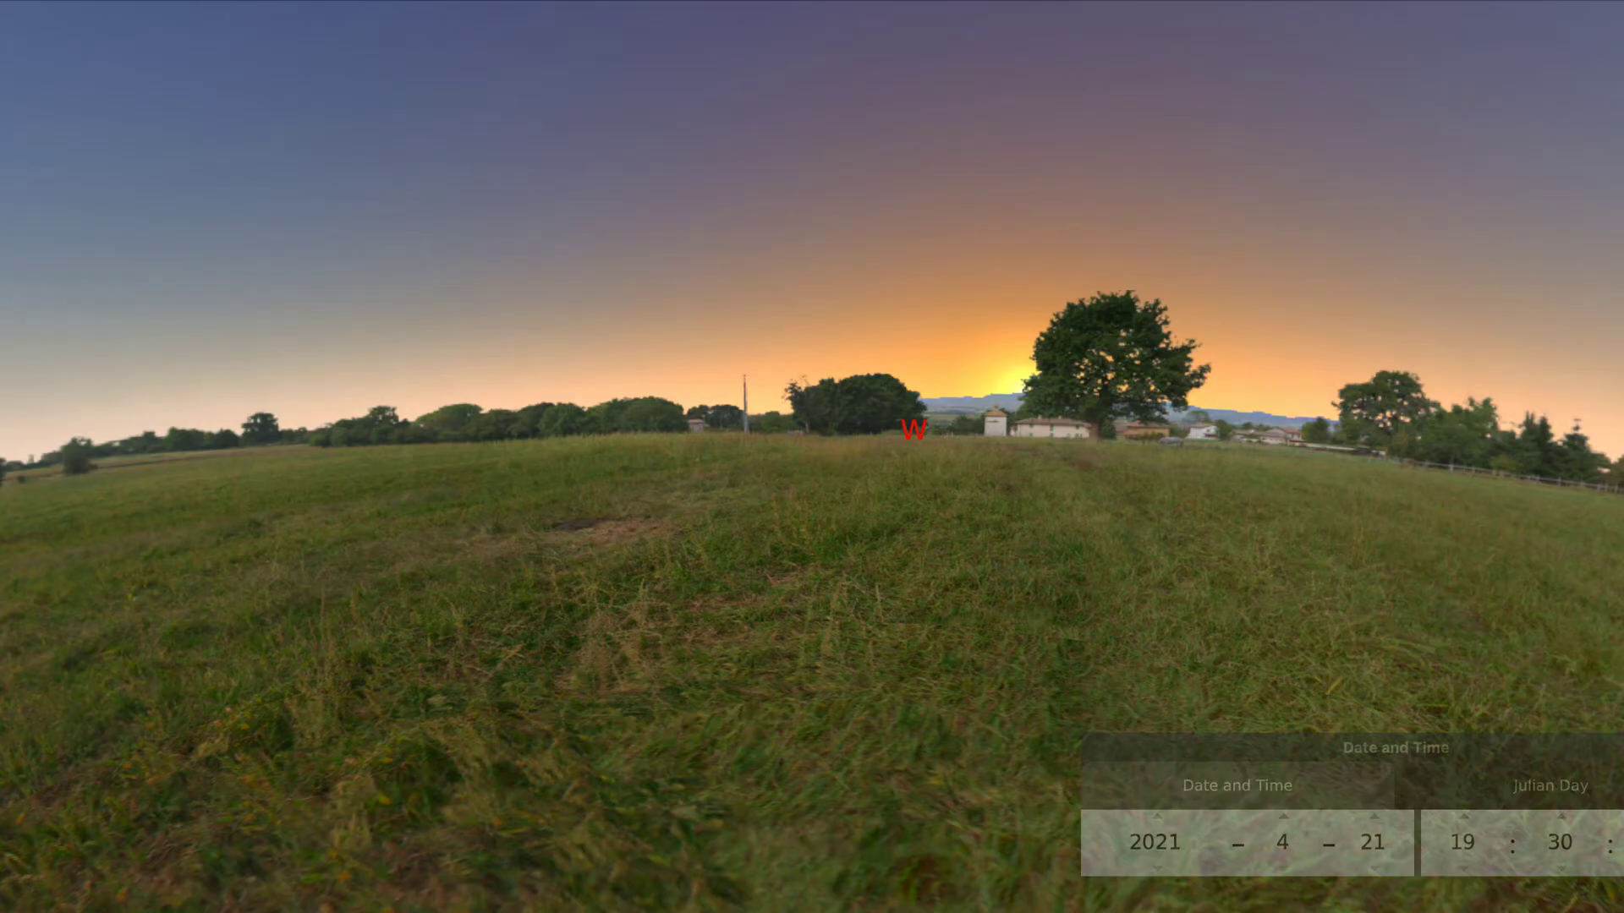
drag(1013, 530, 849, 598)
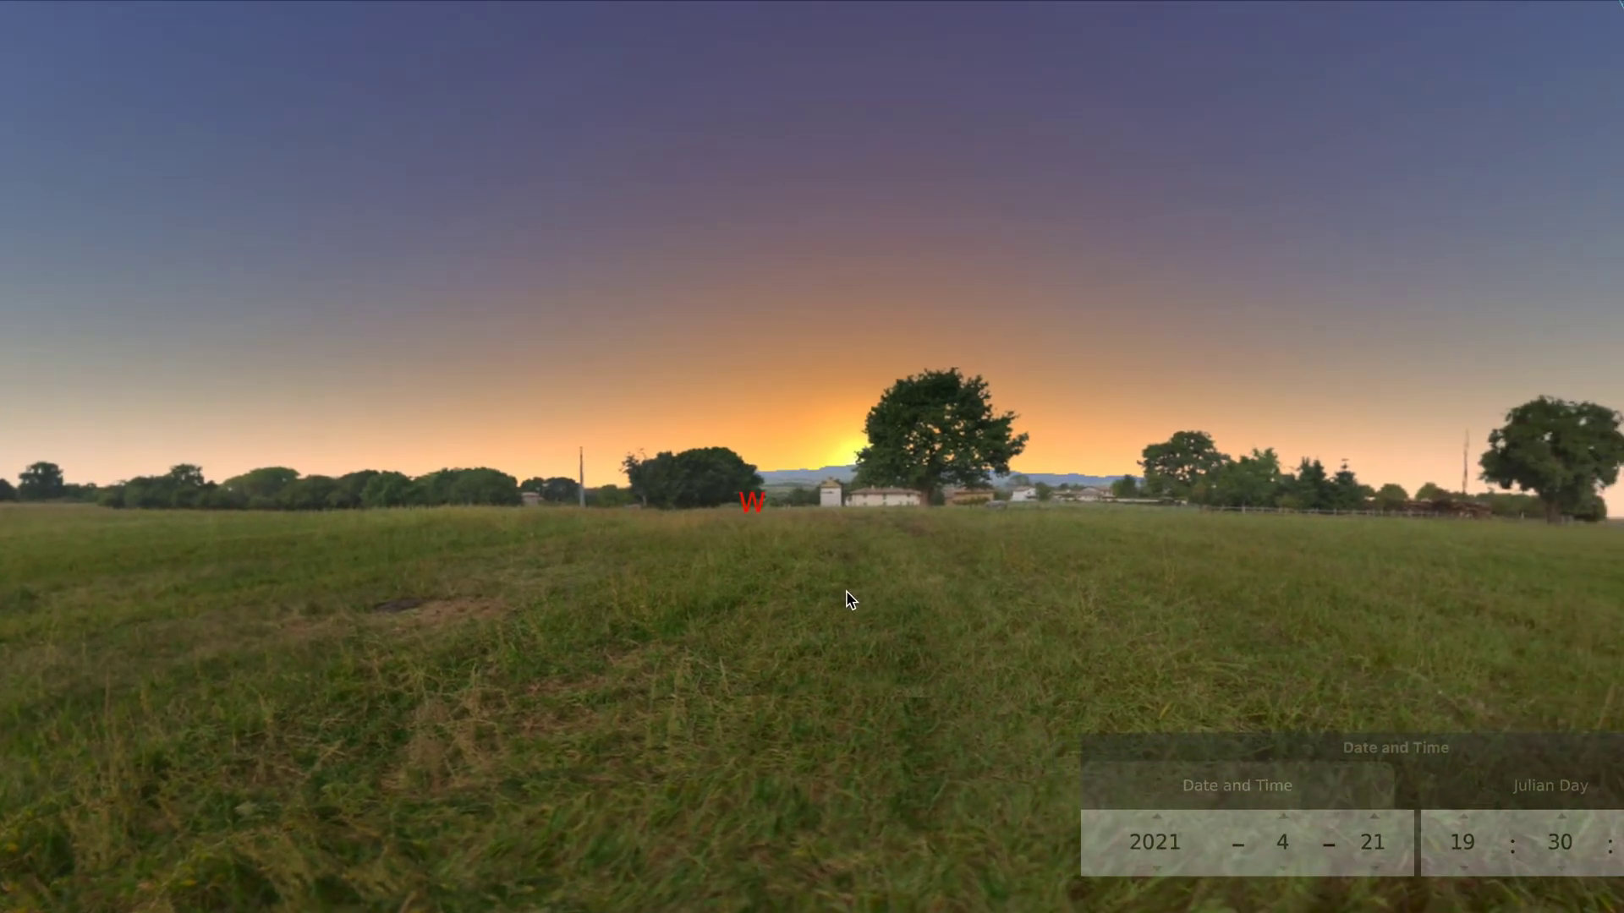
Change the month to 5 for 2021-05-21 and swing the view round to face east.
click(1286, 846)
text(5)
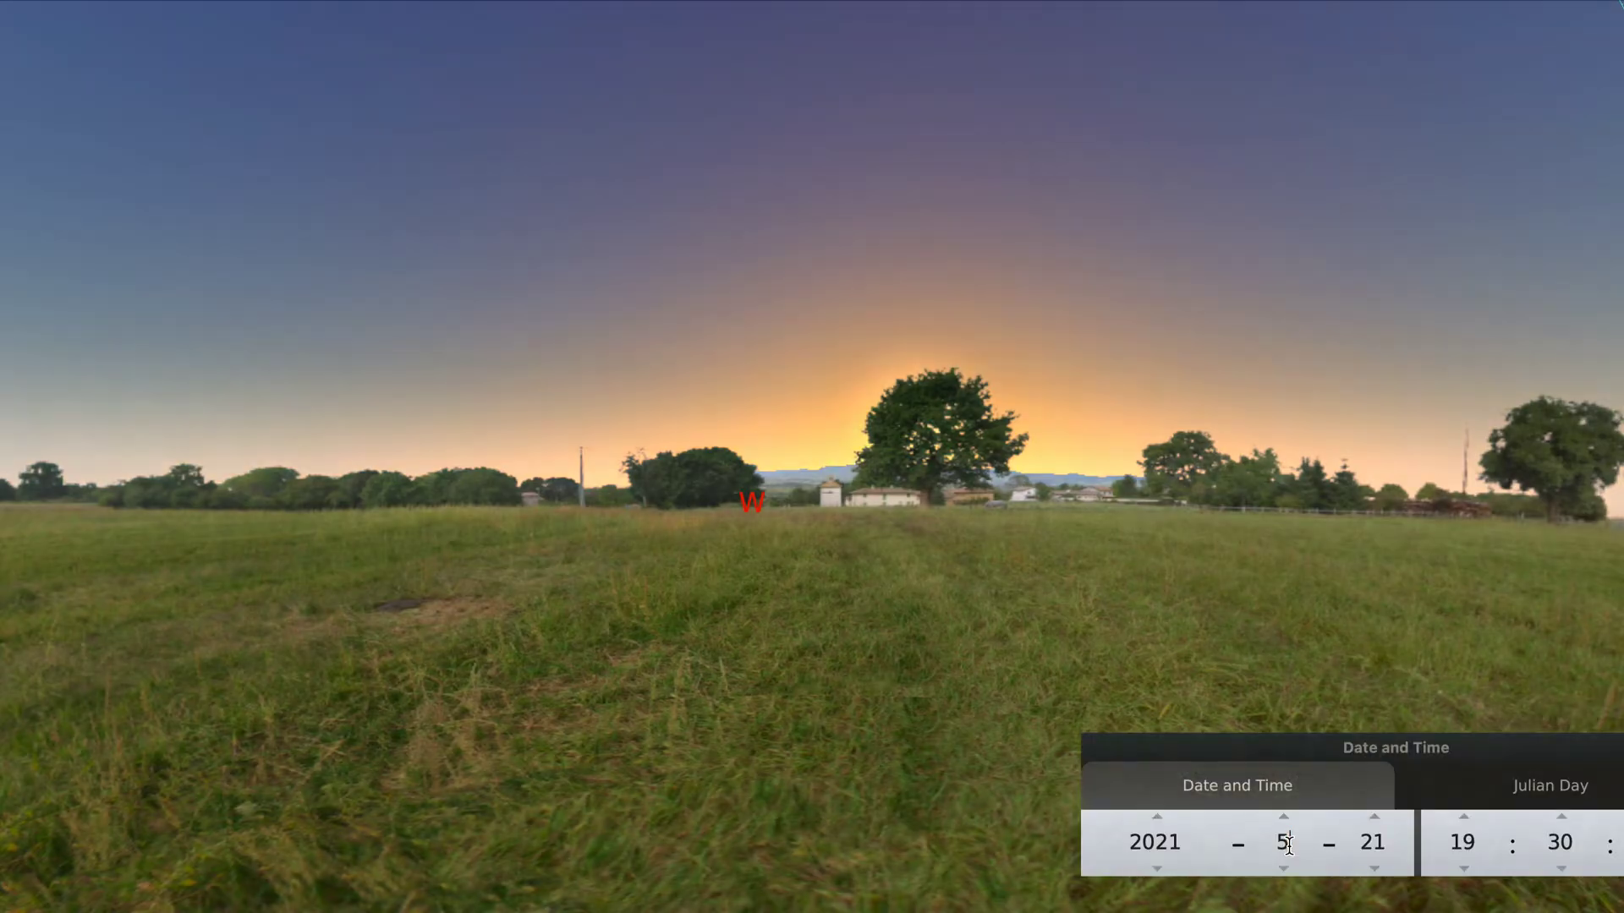
drag(368, 678, 1201, 677)
mouse_move(203, 659)
mouse_down()
mouse_move(821, 668)
mouse_move(569, 664)
mouse_move(486, 797)
mouse_move(507, 822)
mouse_up()
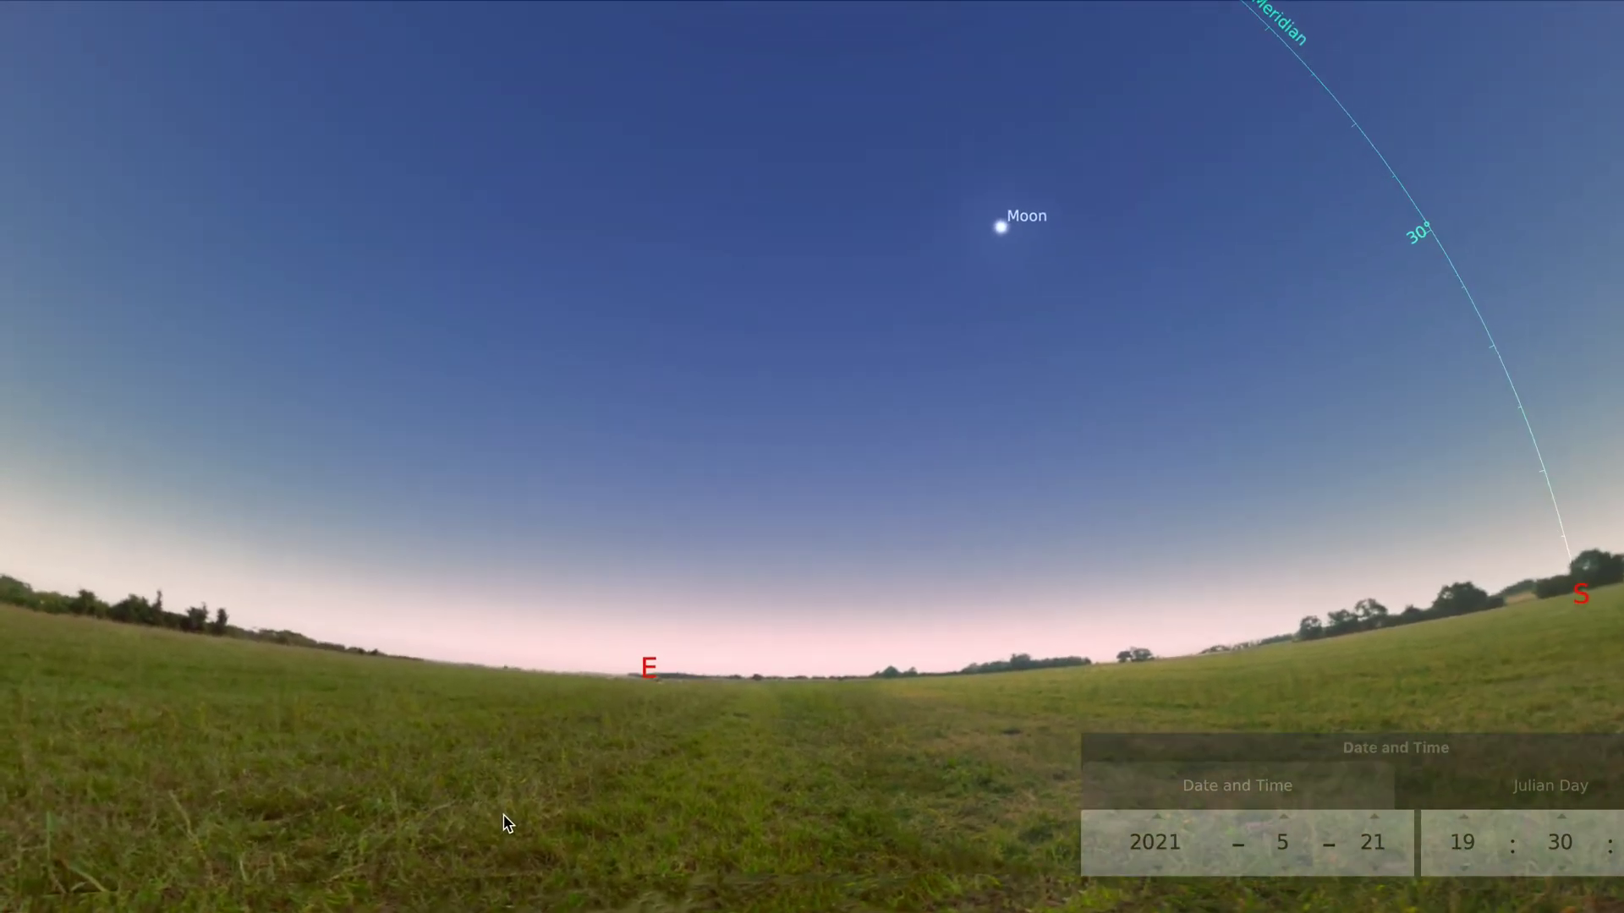
Set the time to 6:00 and frame the eastern horizon for sunrise.
double_click(1465, 843)
text(6 : )
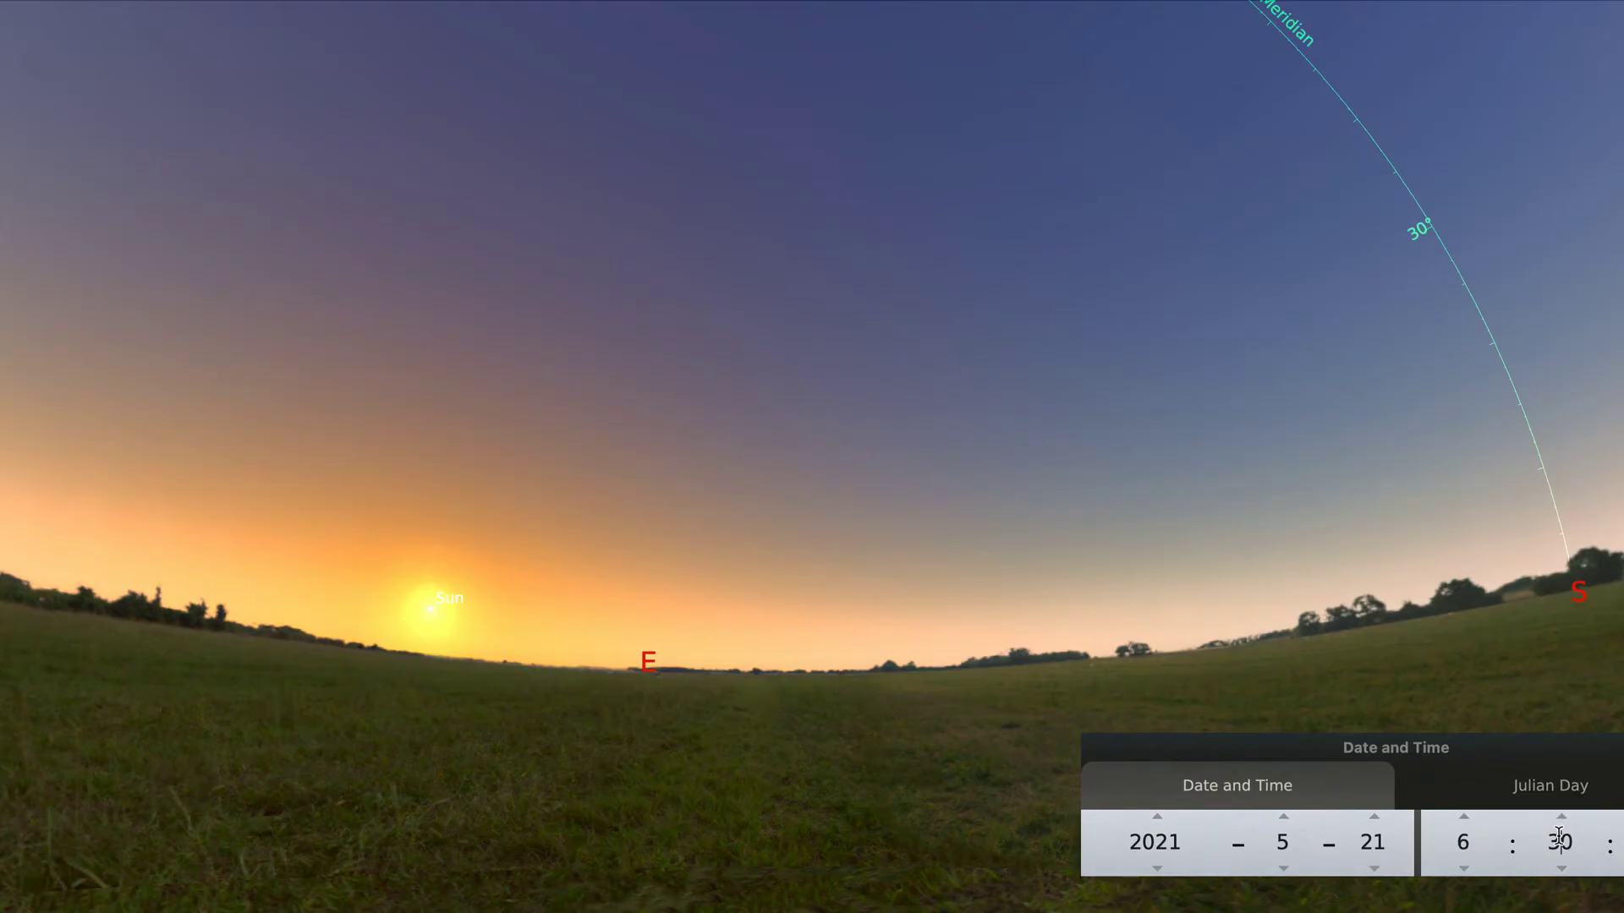
text(0)
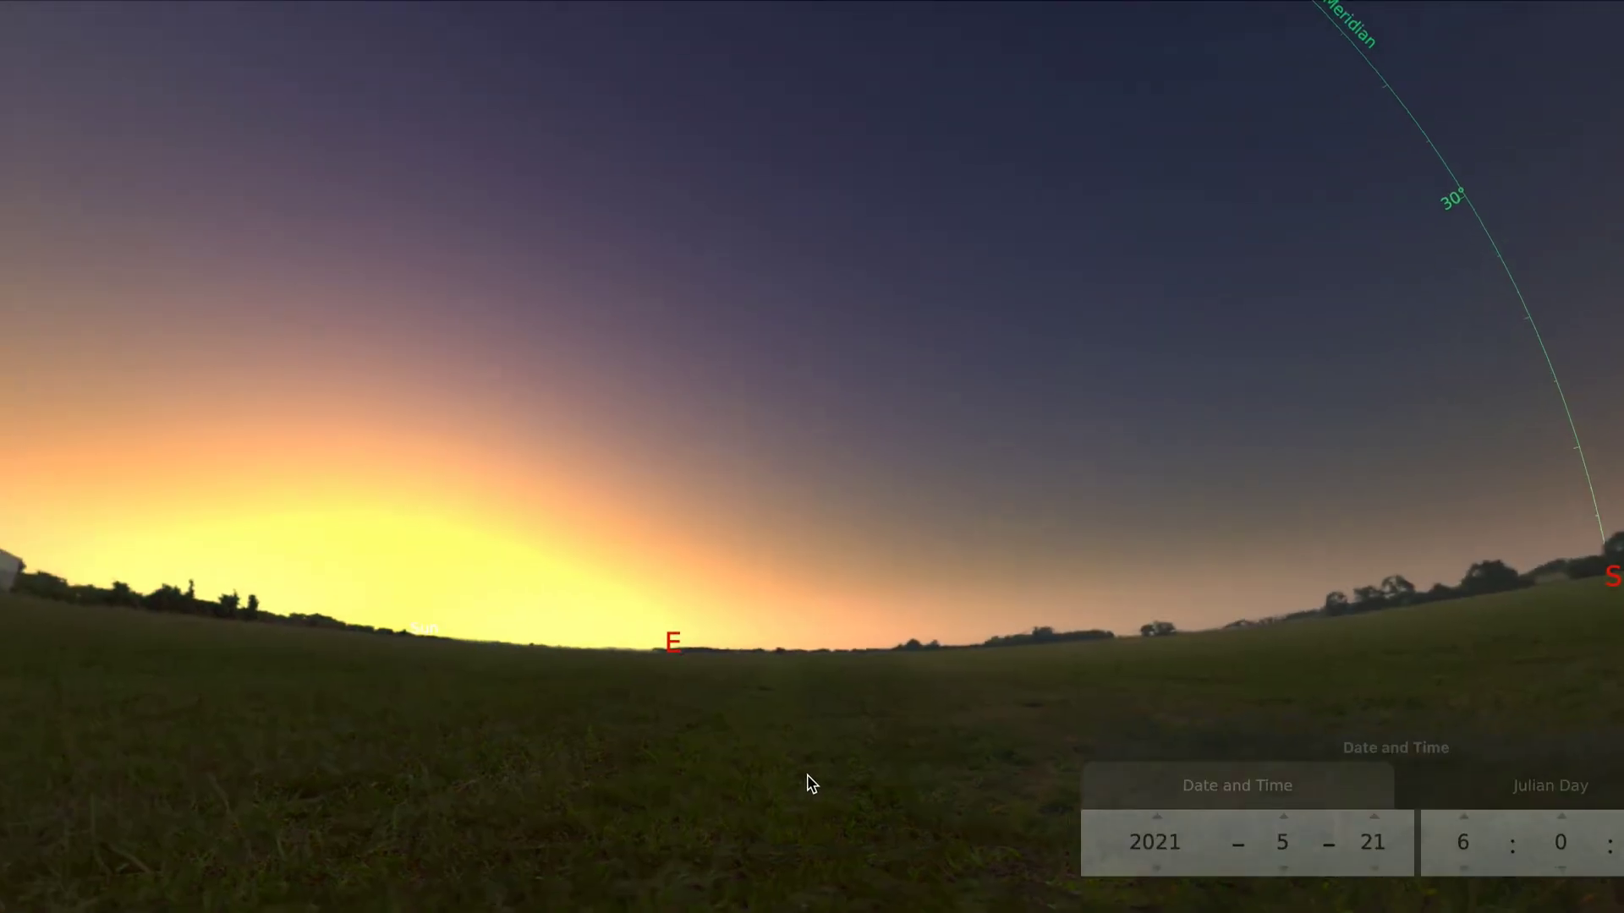
mouse_move(826, 771)
mouse_down()
mouse_move(850, 739)
mouse_move(910, 764)
mouse_up()
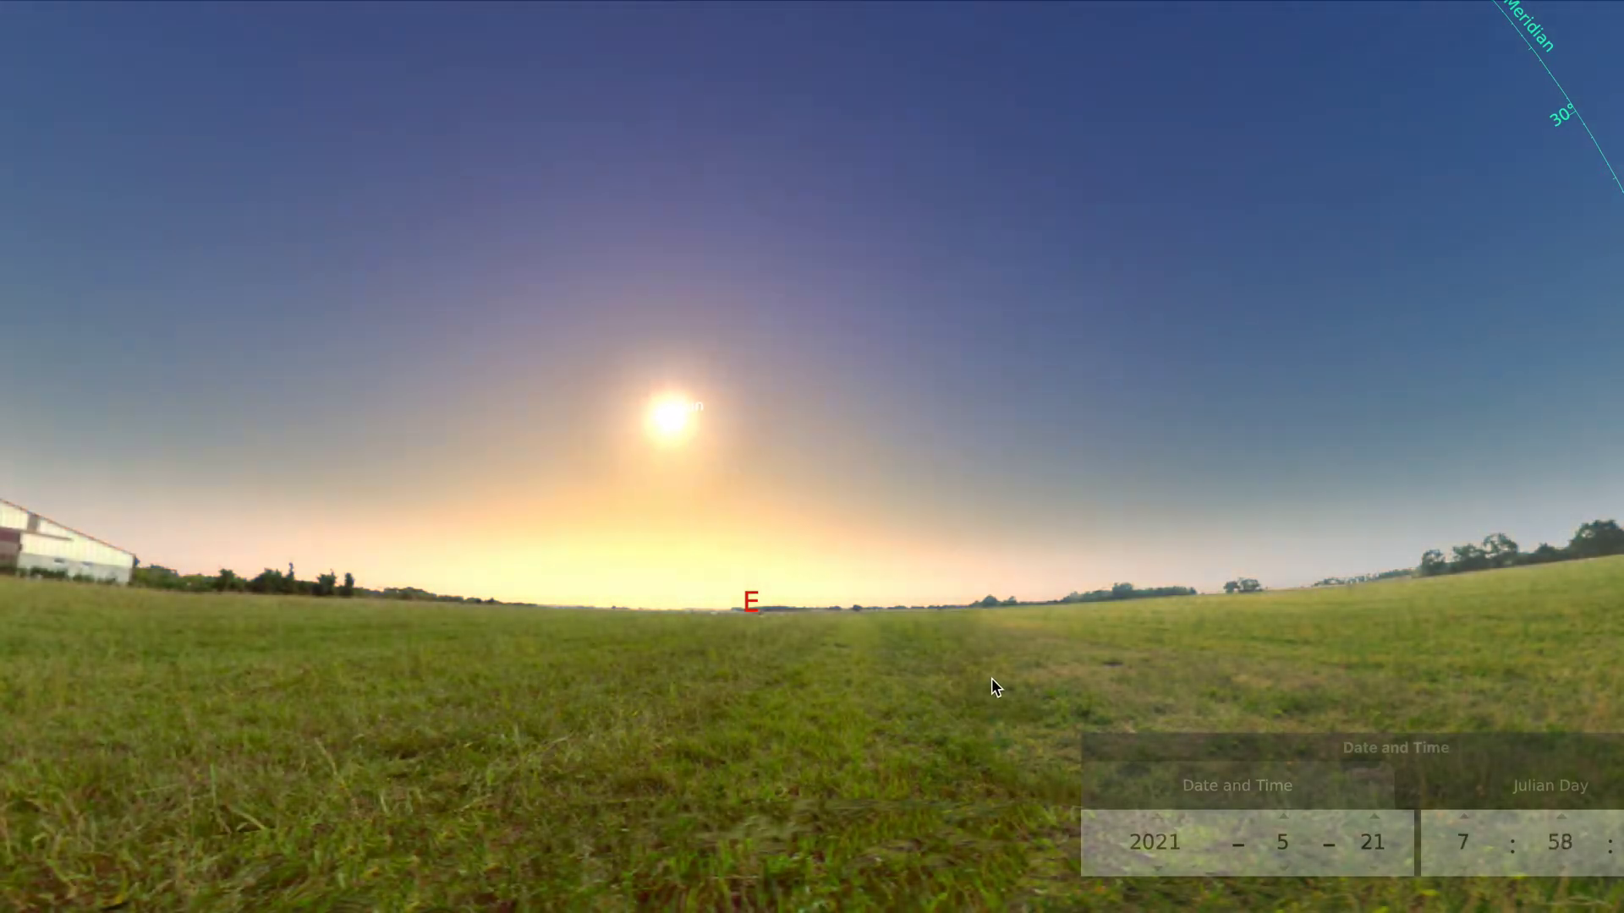
Follow the 21 May Sun from the east toward the southern meridian by 12:58.
mouse_move(993, 687)
mouse_down()
mouse_move(900, 723)
mouse_move(935, 713)
mouse_move(912, 704)
mouse_up()
mouse_move(1008, 689)
mouse_down()
mouse_move(929, 689)
mouse_move(996, 678)
mouse_move(958, 681)
mouse_move(996, 680)
mouse_move(857, 719)
mouse_move(902, 722)
mouse_move(865, 727)
mouse_move(893, 735)
mouse_up()
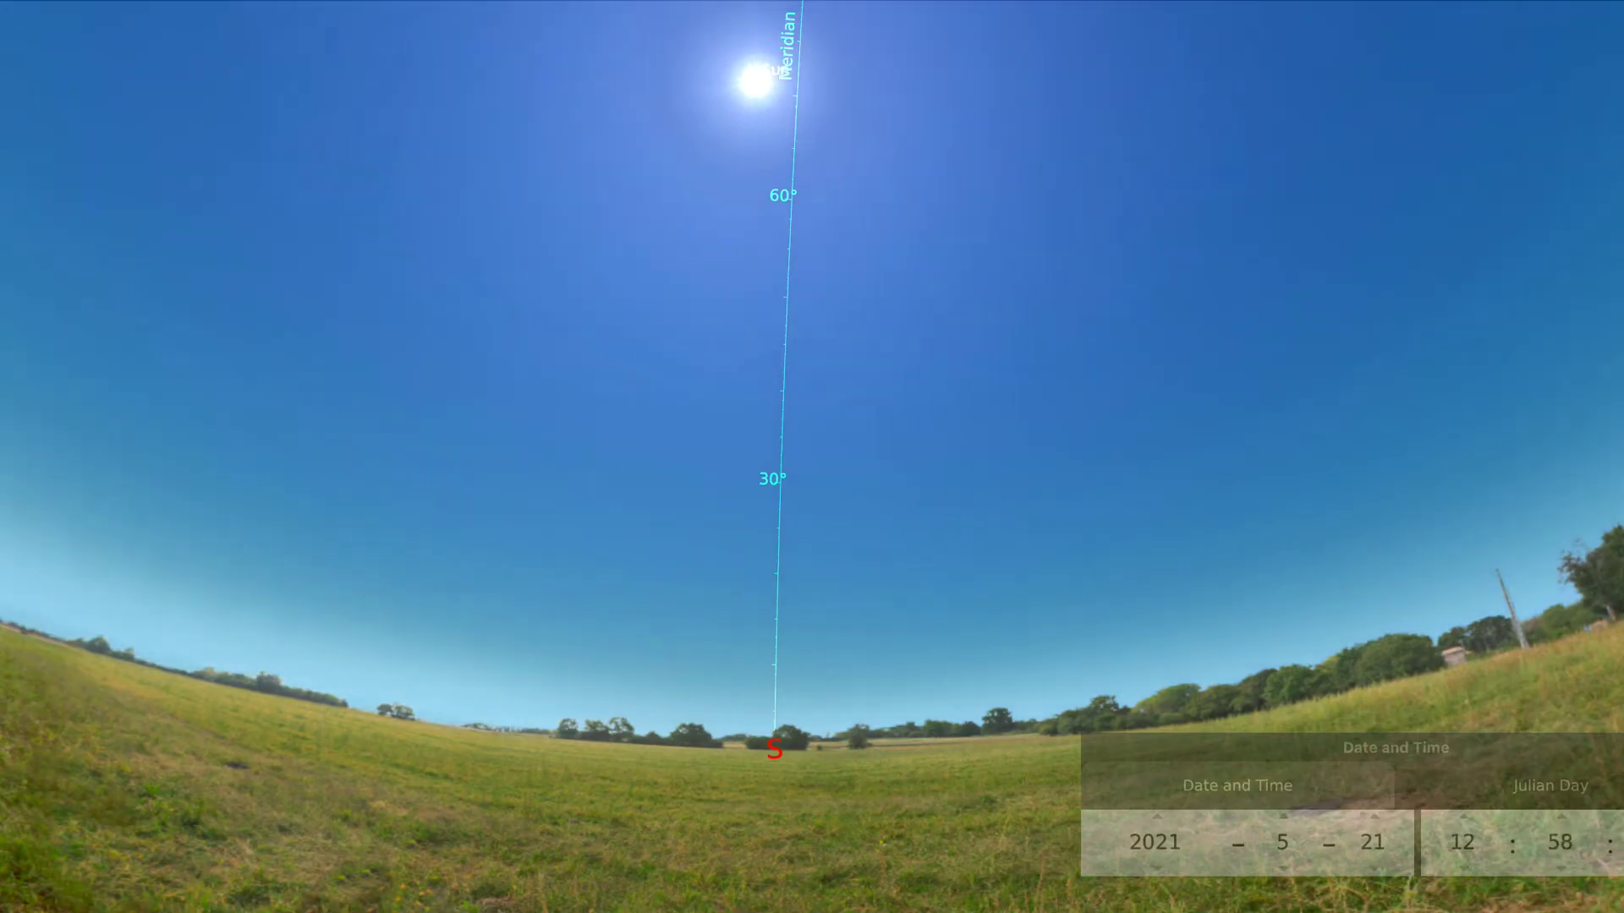
Zoom in on the 21 May Sun at the meridian and compare it with the 60° and 90° ticks.
drag(807, 446, 866, 584)
scroll(905, 570, up, 3)
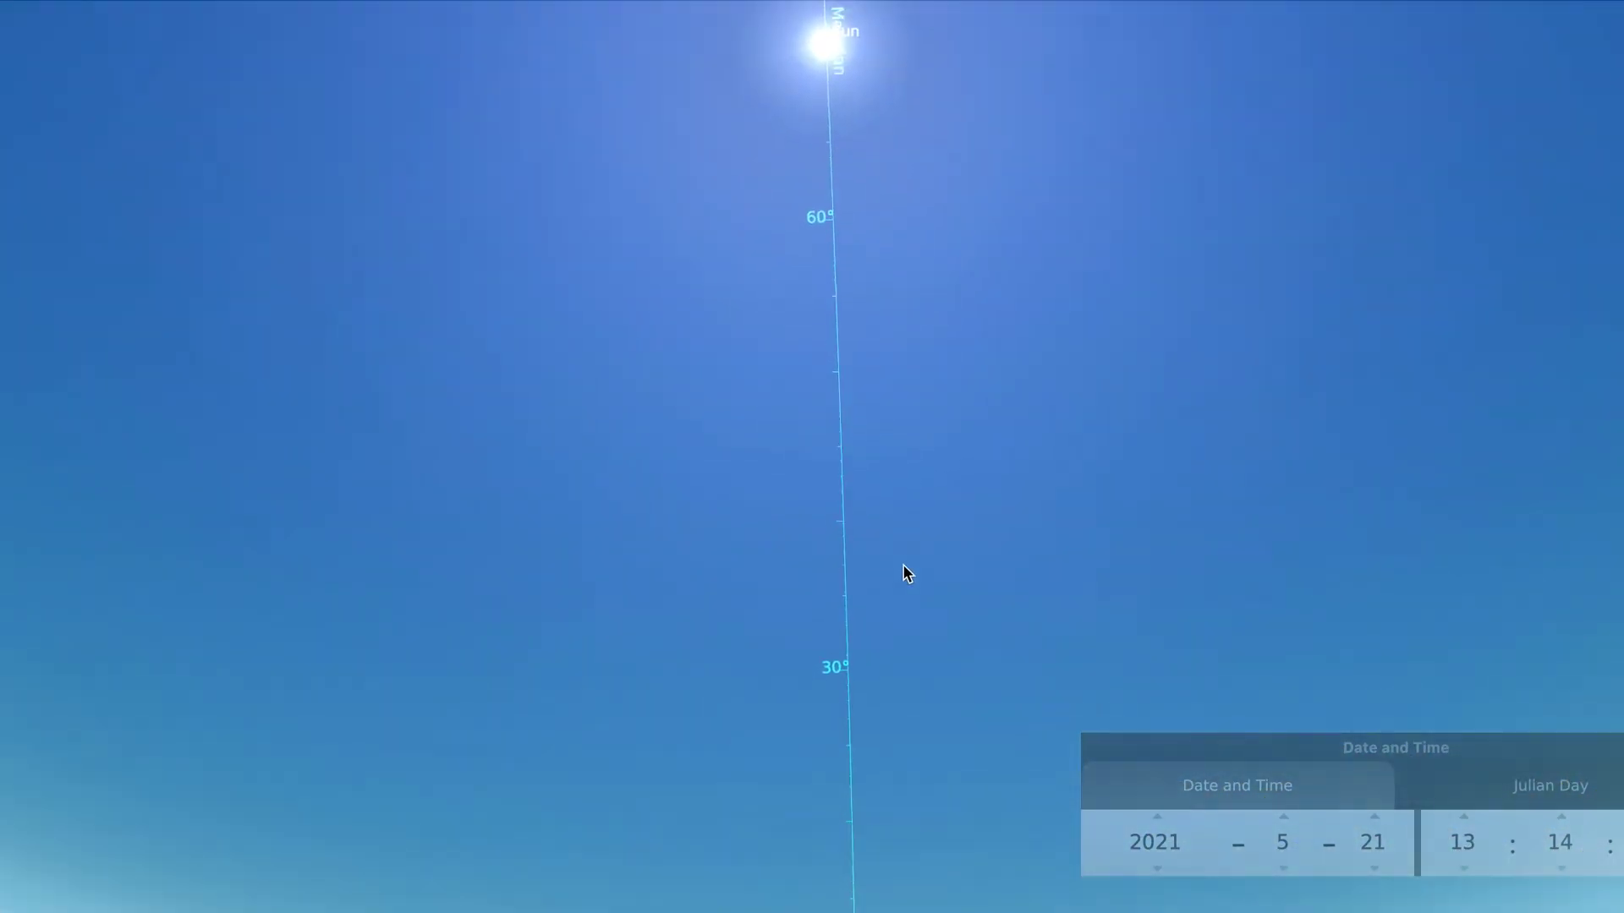
drag(899, 504, 897, 739)
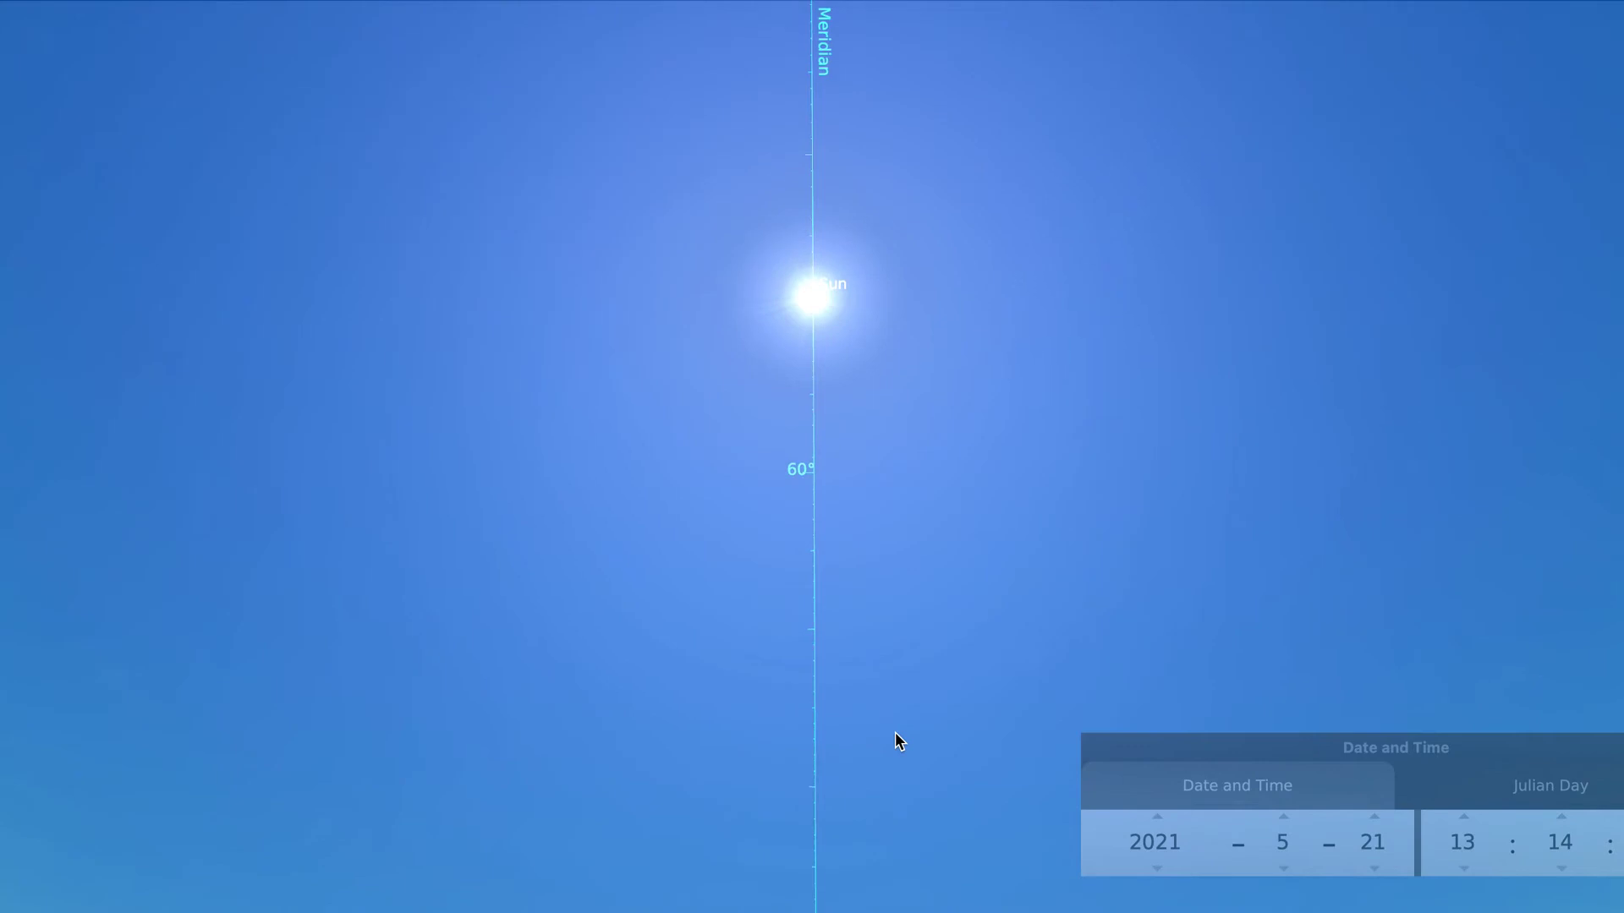
scroll(894, 732, up, 2)
drag(890, 633, 888, 685)
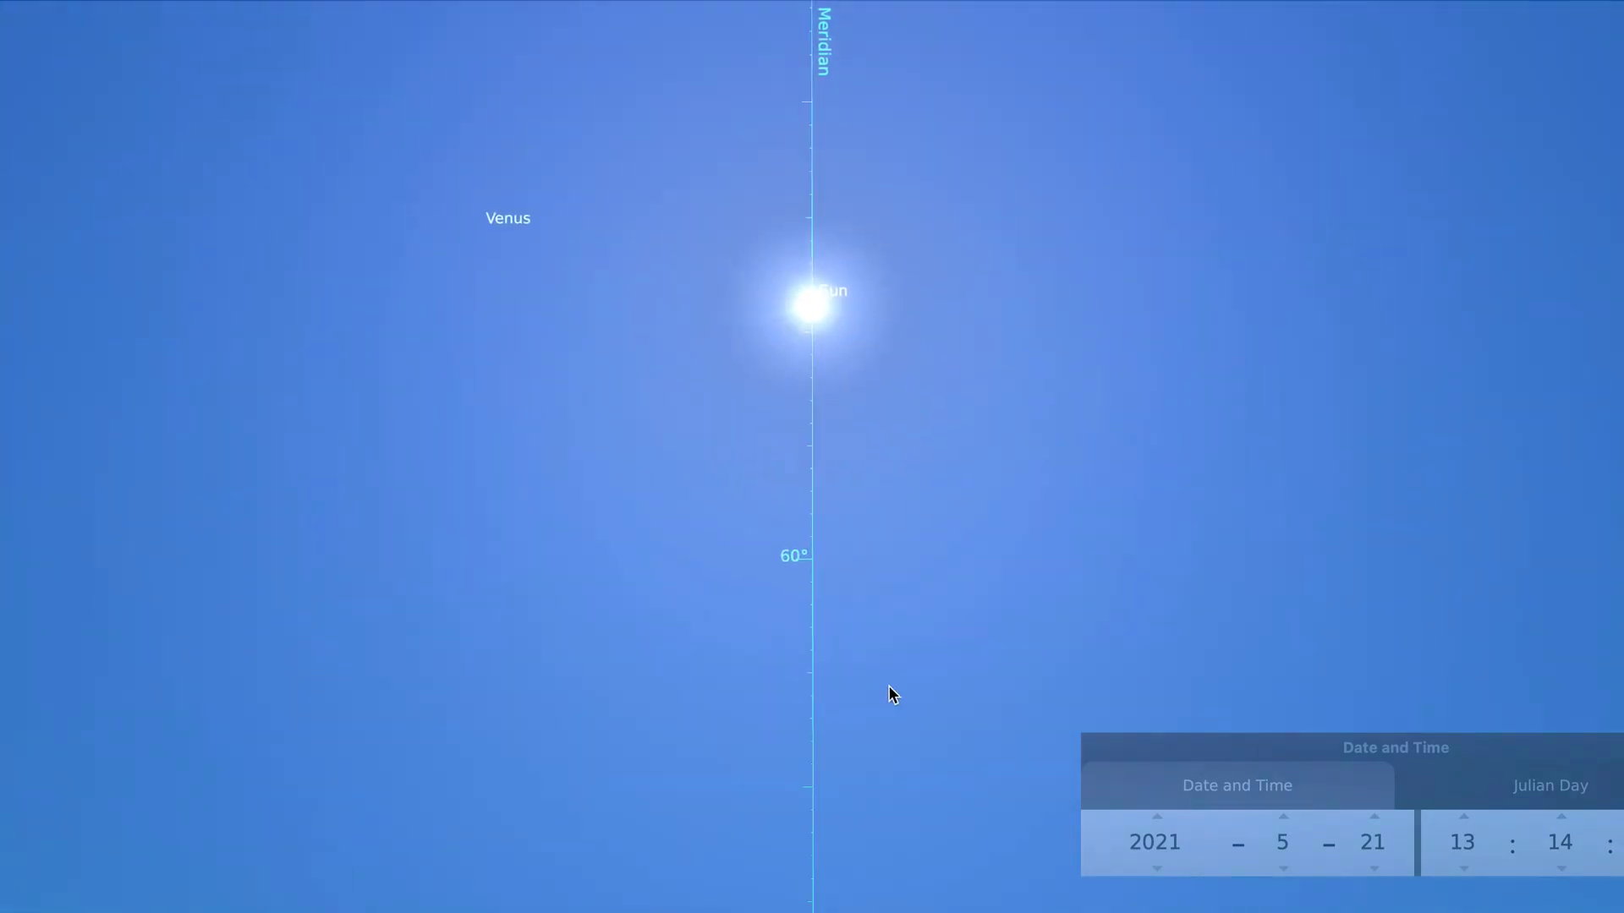
scroll(874, 610, up, 2)
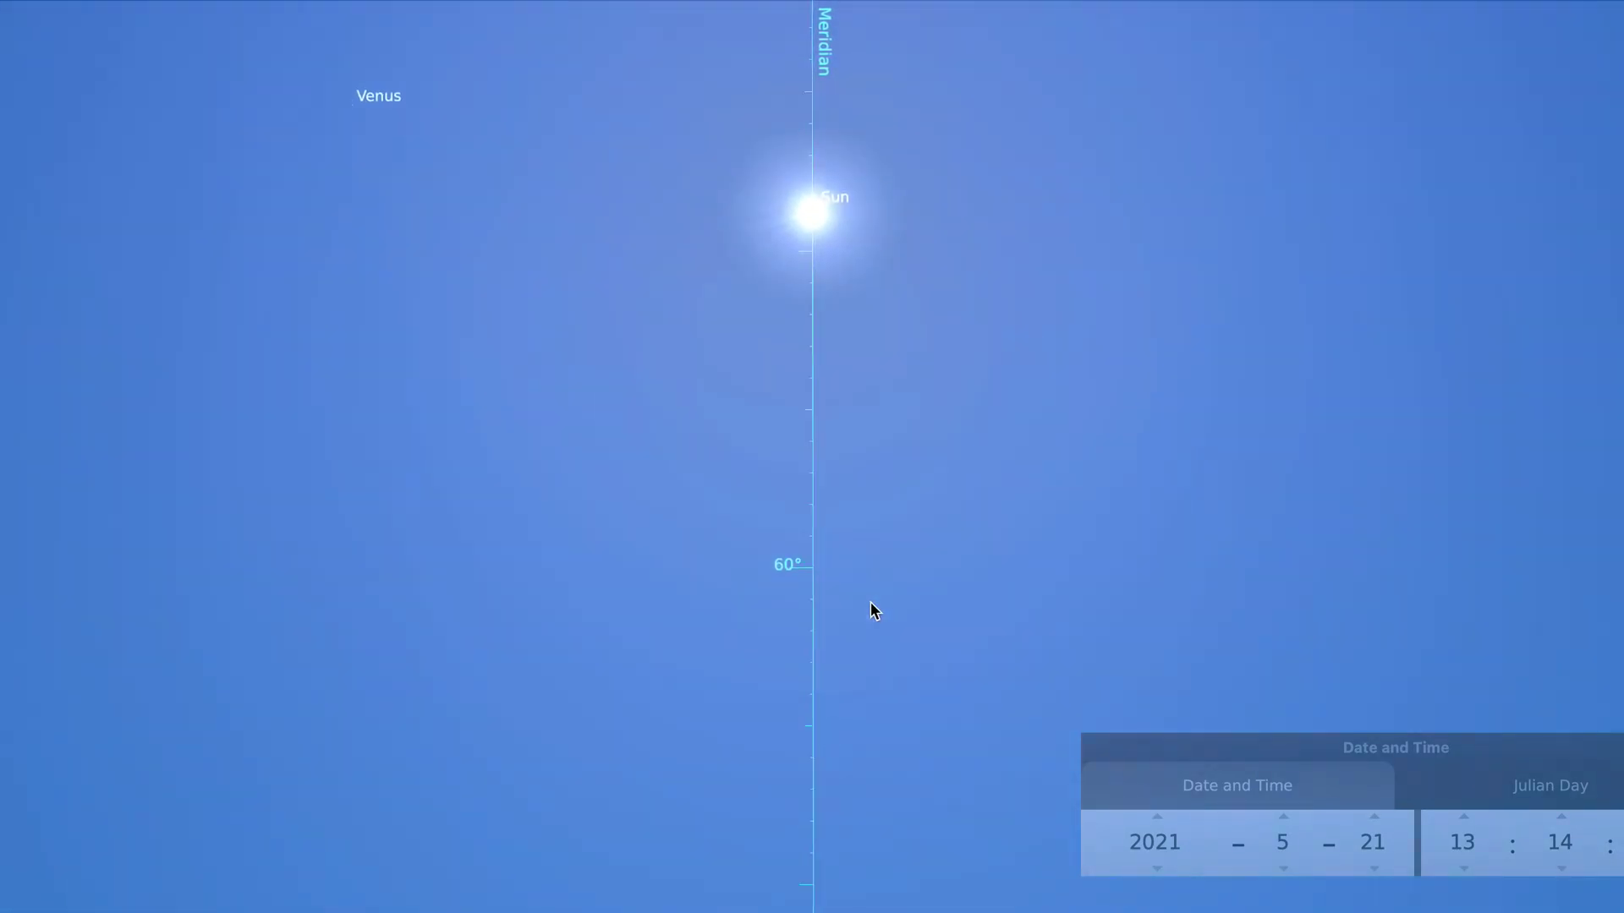
Zoom back out and bring the horizon and south point back into view.
scroll(874, 611, down, 3)
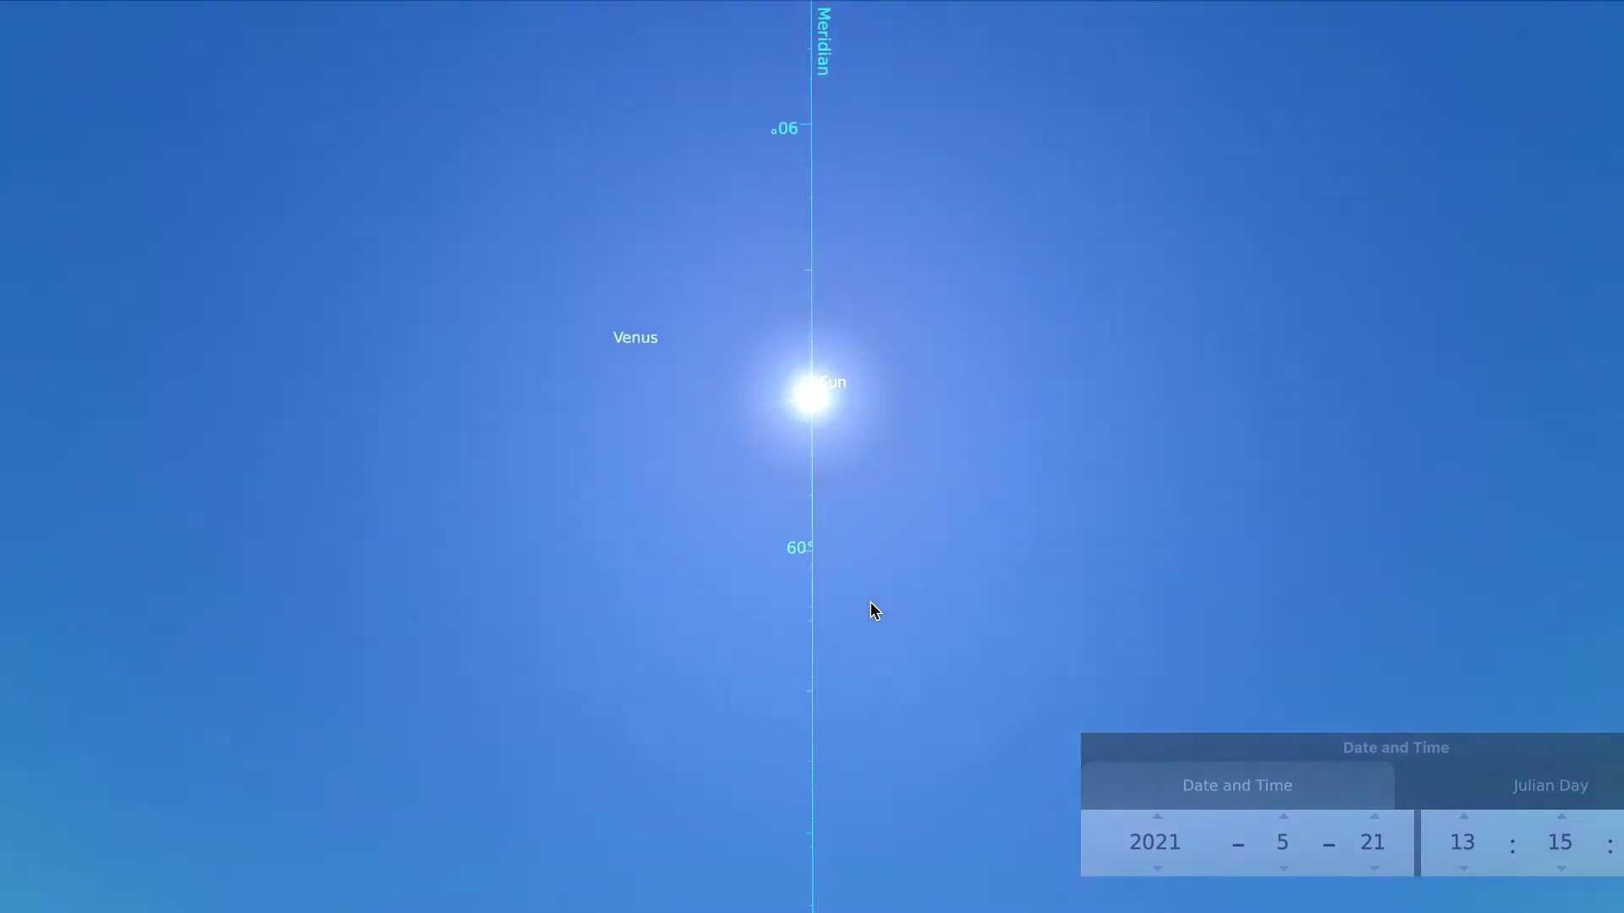
scroll(873, 611, down, 3)
mouse_move(870, 634)
mouse_down()
mouse_move(861, 430)
mouse_move(828, 305)
mouse_up()
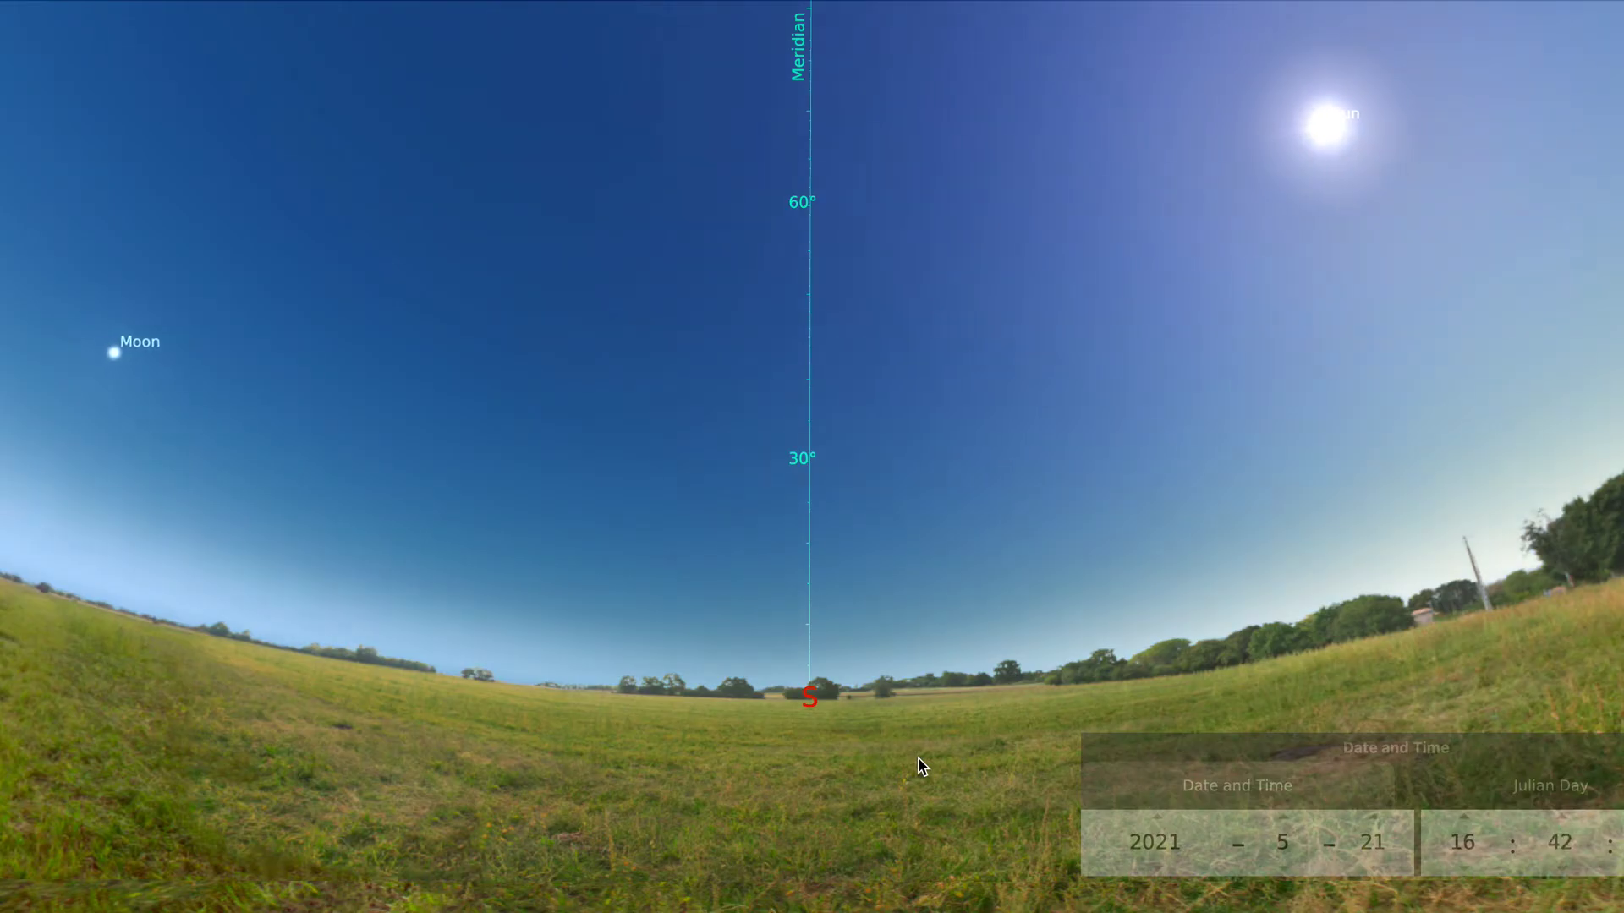
Track the 21 May Sun to sunset in the west around 20:30, then swing the view east.
drag(917, 758, 768, 667)
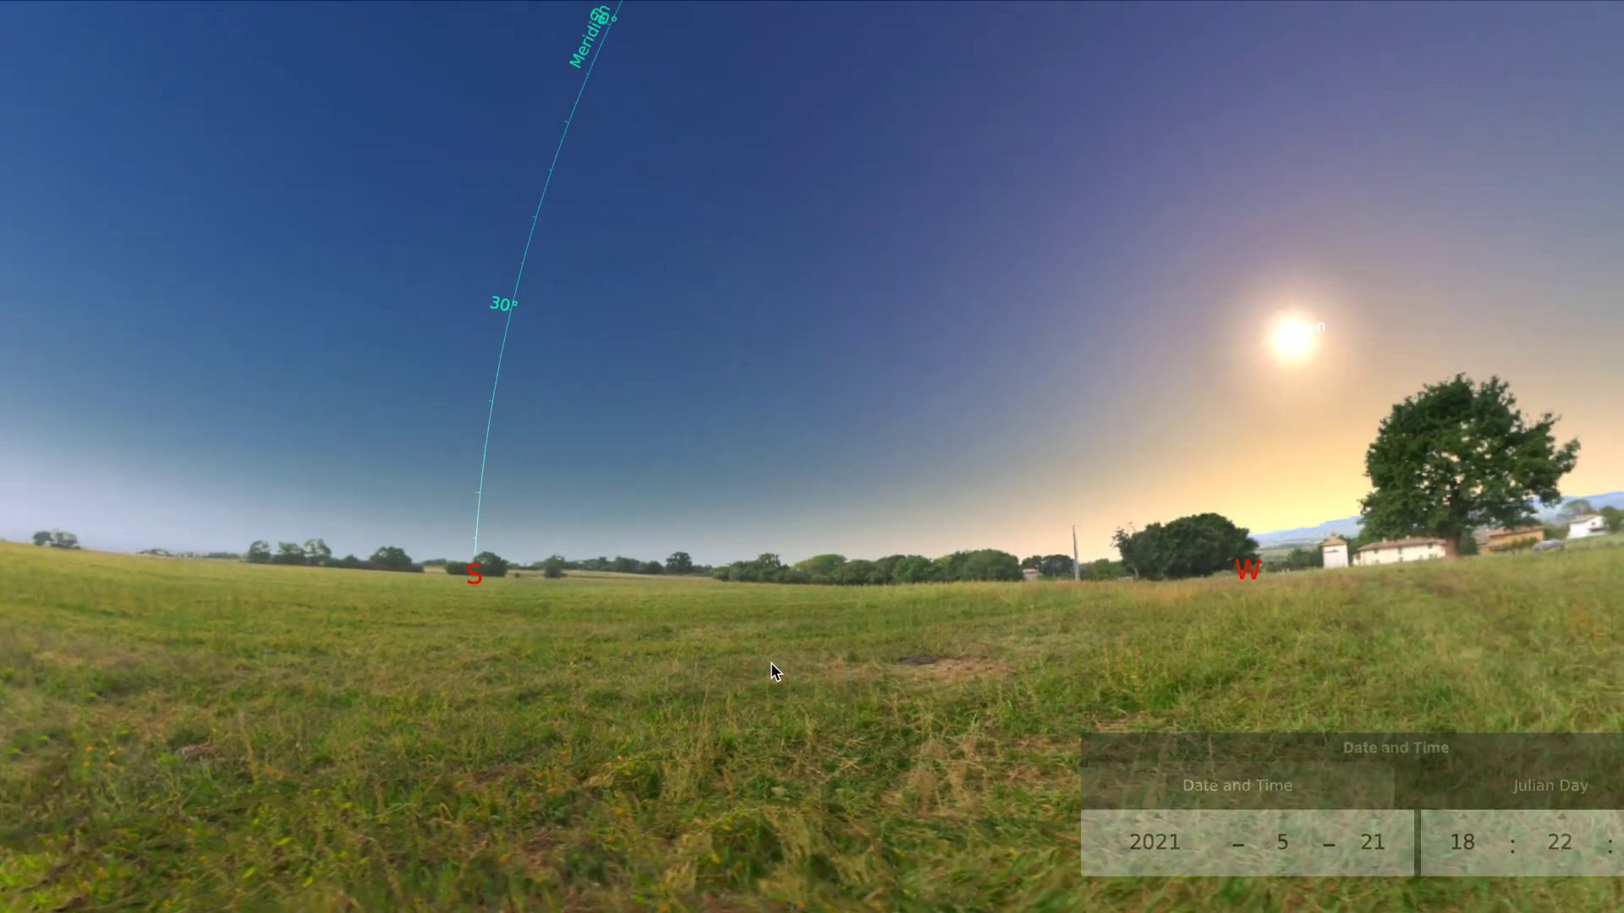
drag(880, 702, 739, 652)
drag(882, 670, 713, 715)
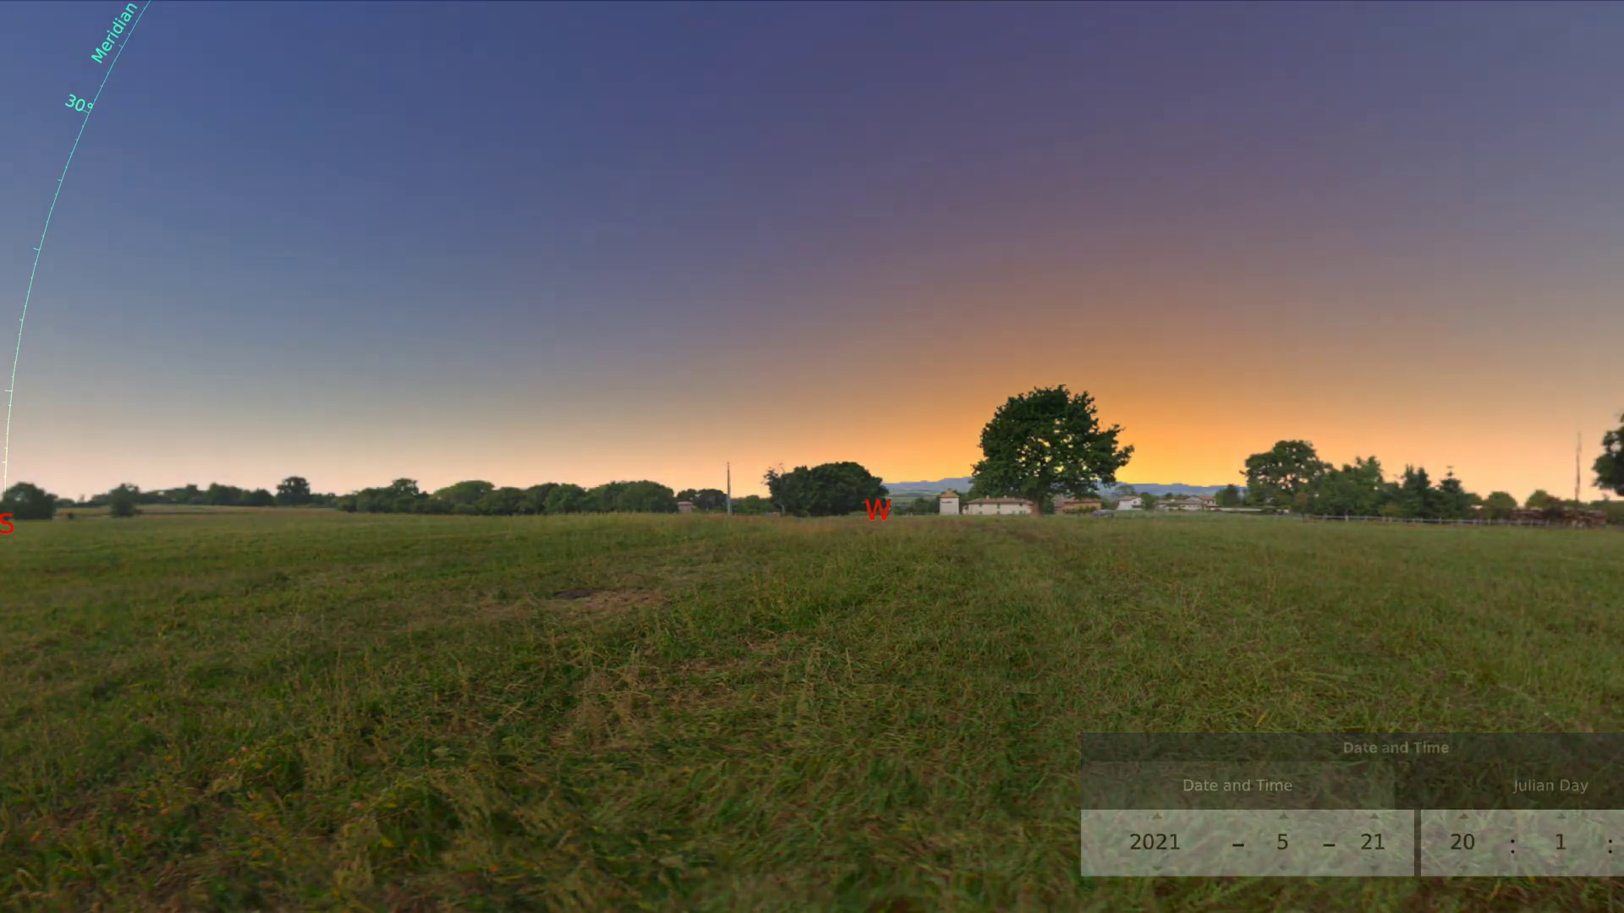
key(Right)
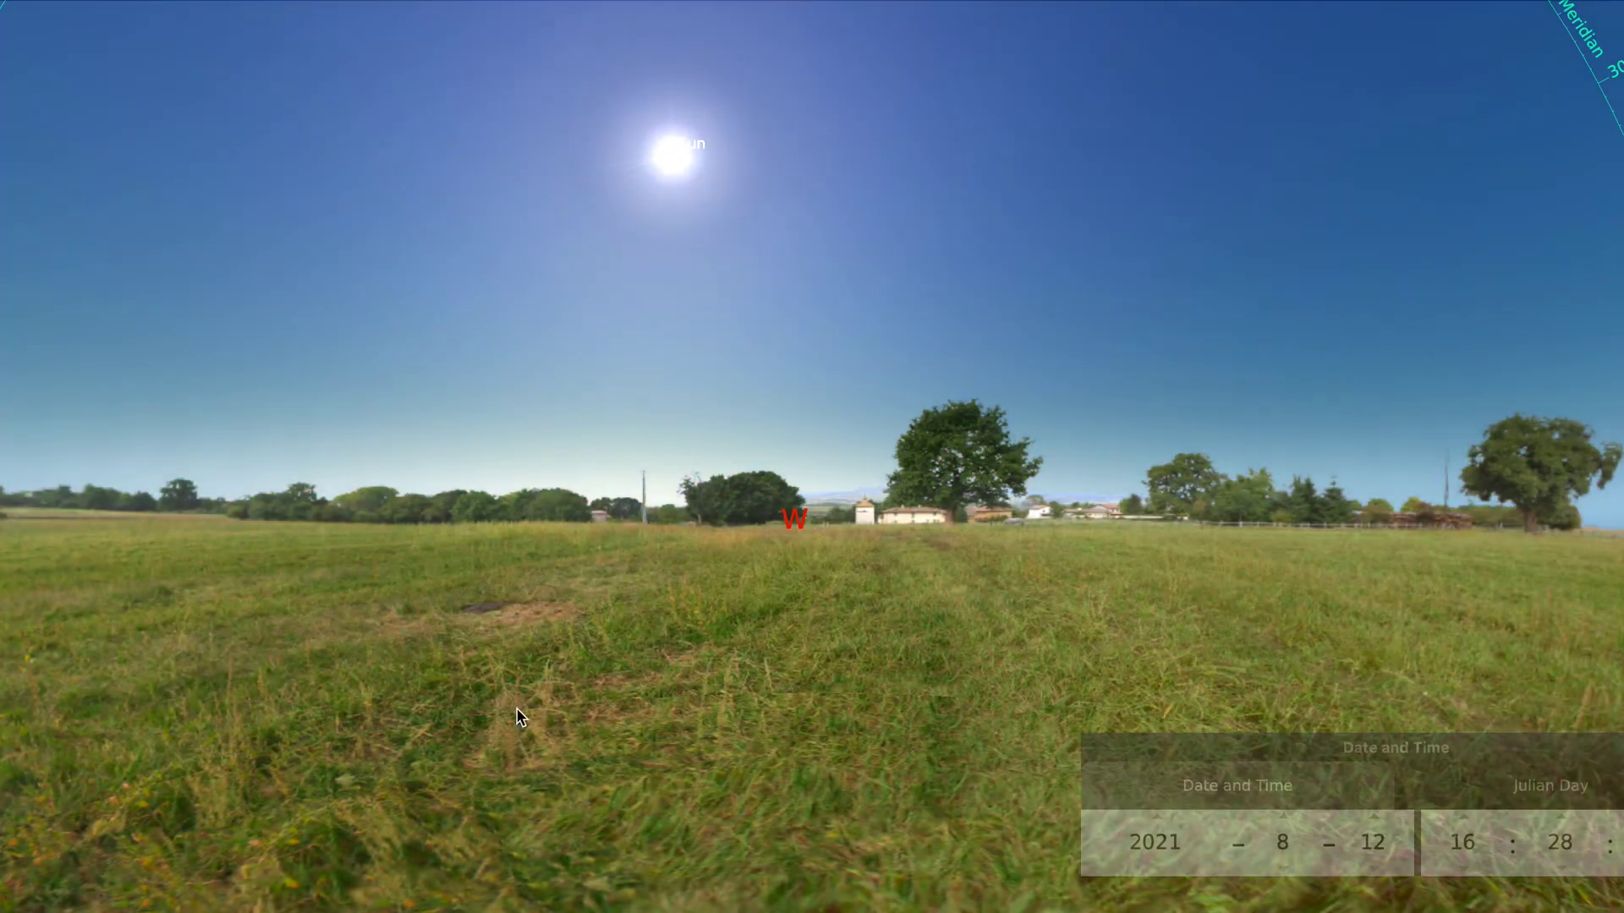
drag(520, 717, 1261, 652)
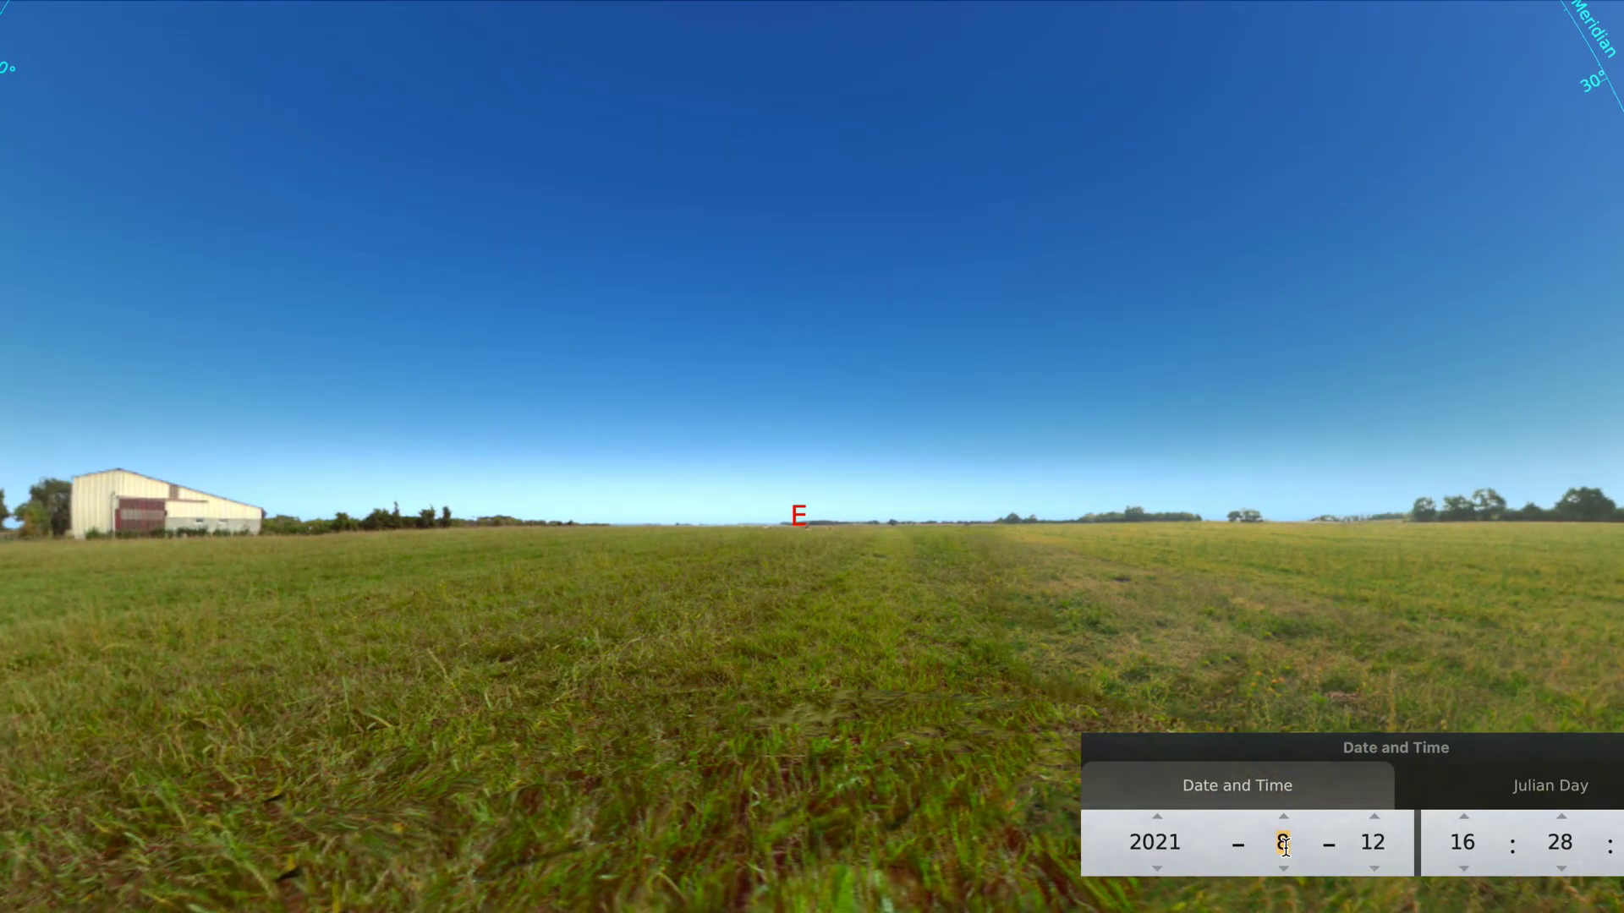
Set the date and time to 2021-06-21 at 6:00 and frame the eastern horizon at dawn.
text(6)
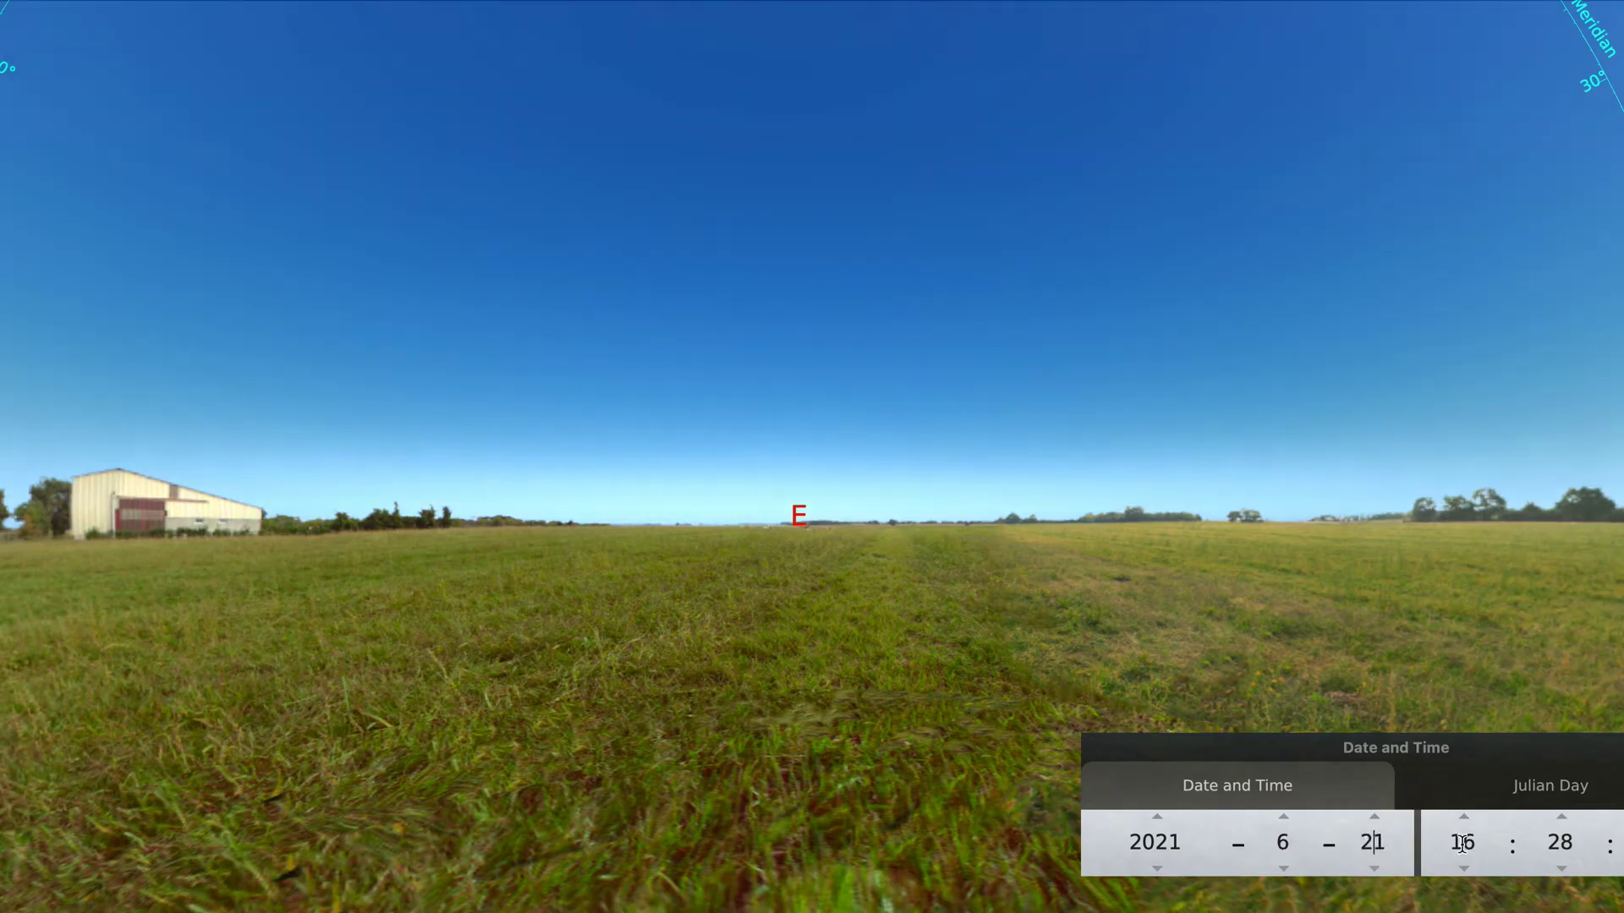
text(6)
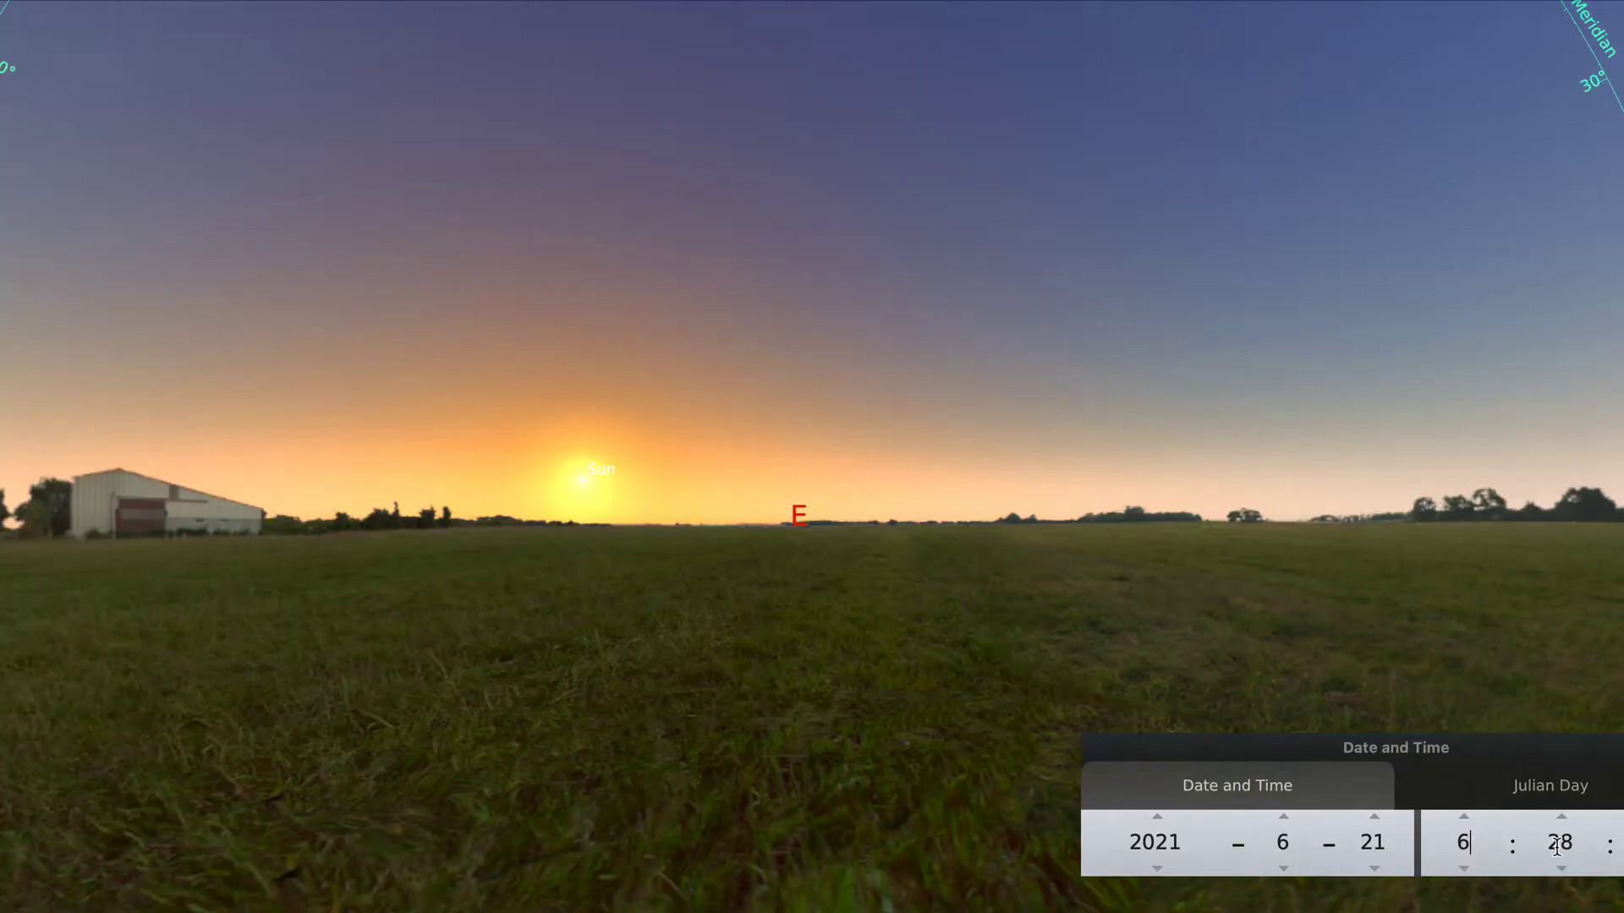
text(0)
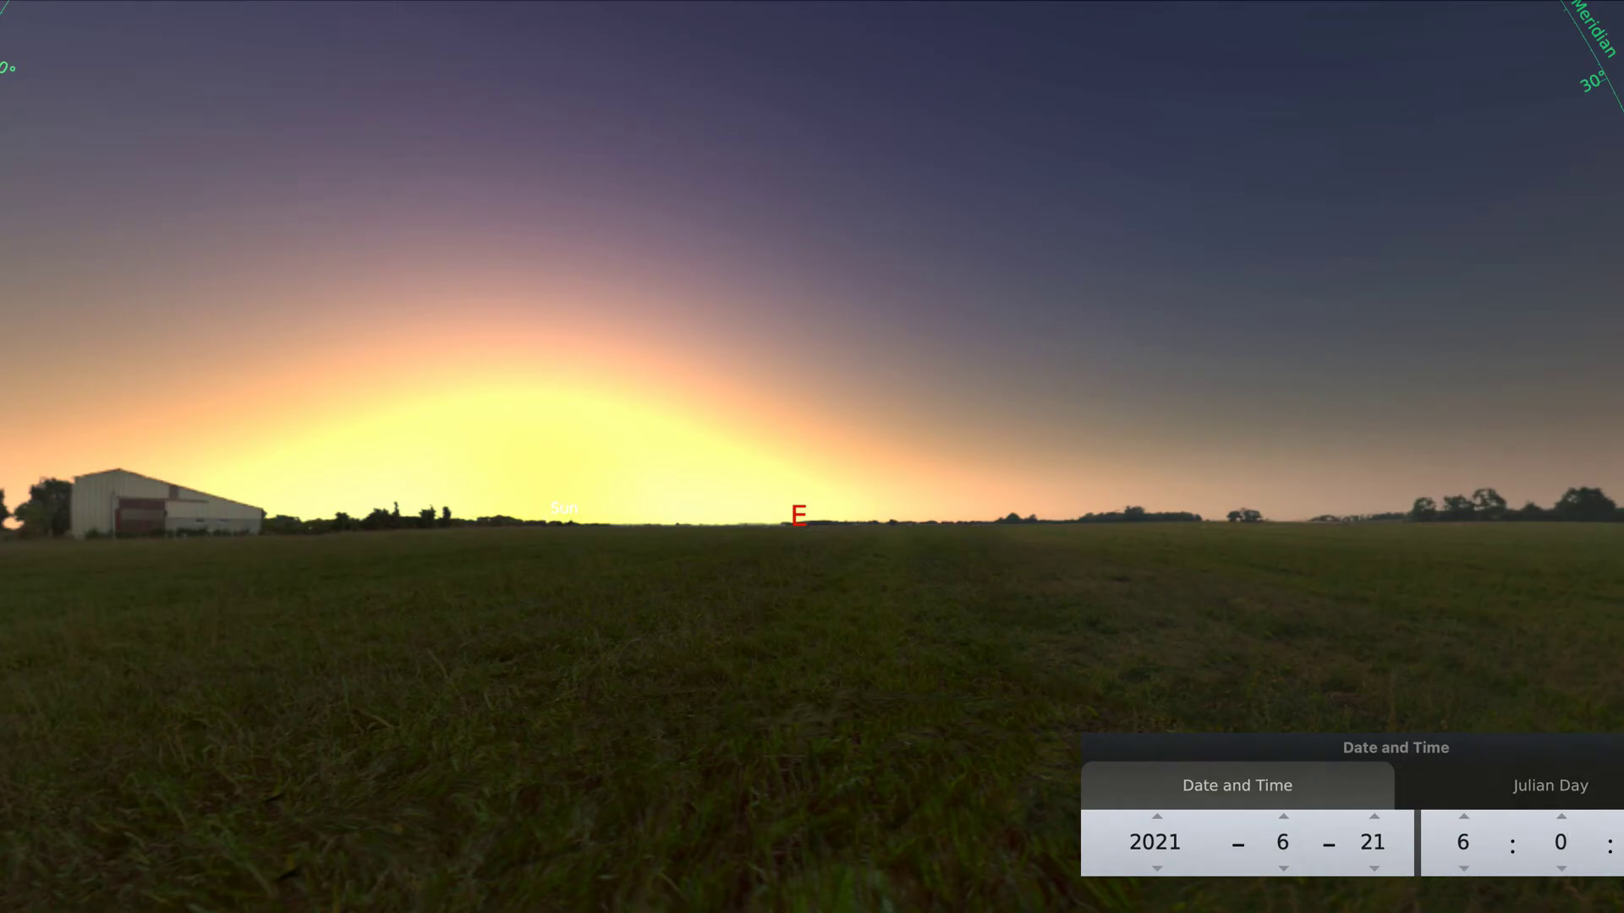
key(Escape)
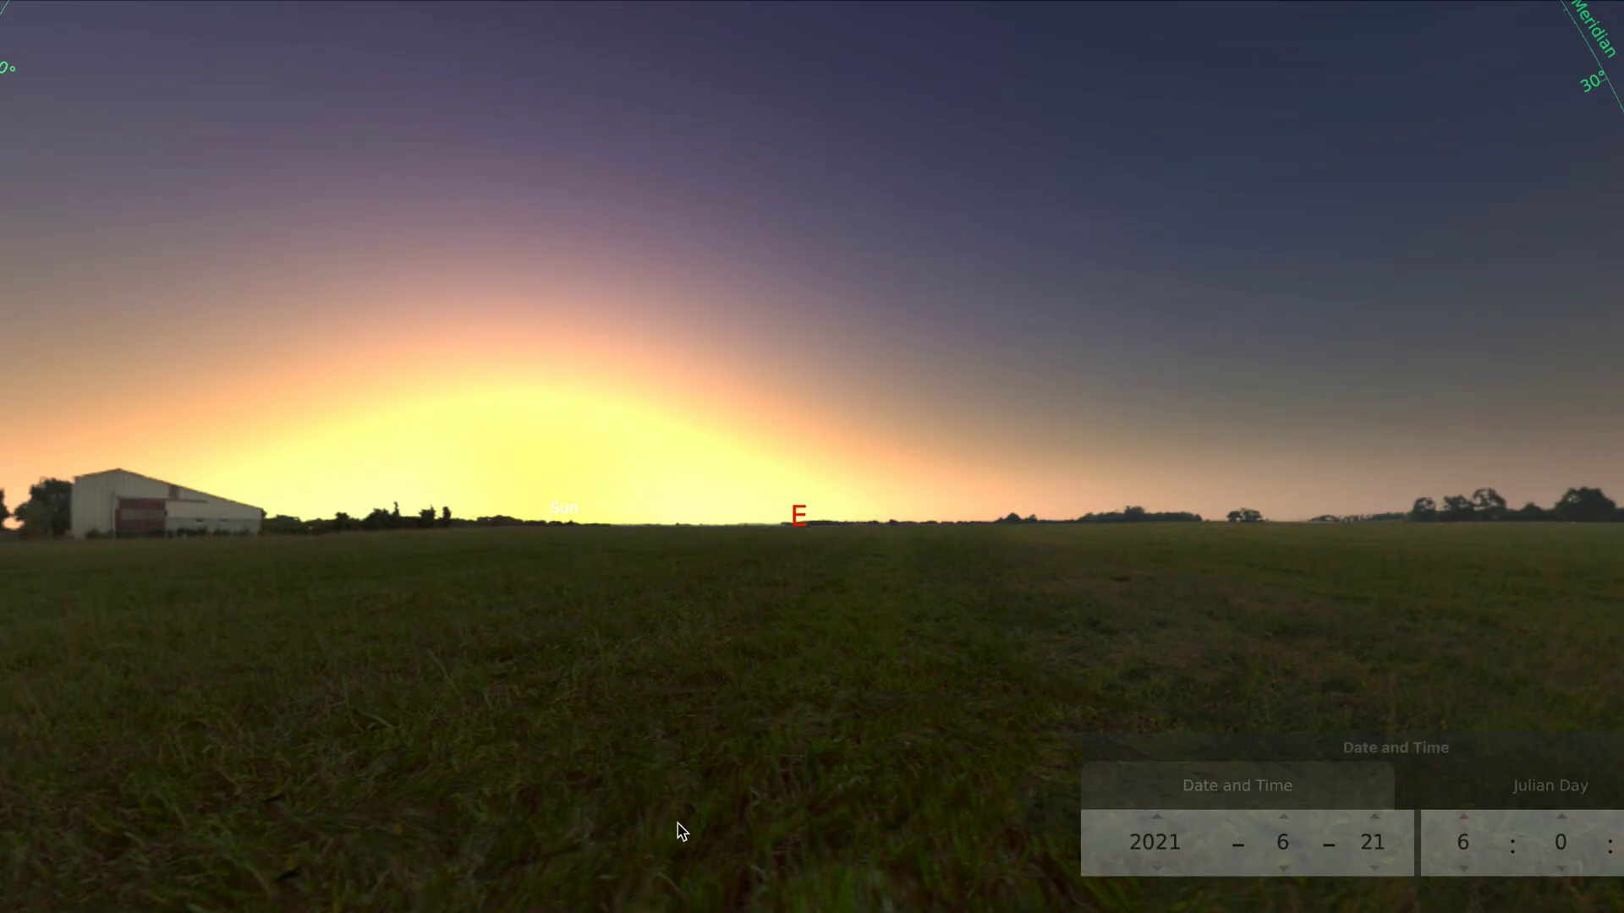
scroll(699, 798, up, 3)
drag(700, 797, 616, 778)
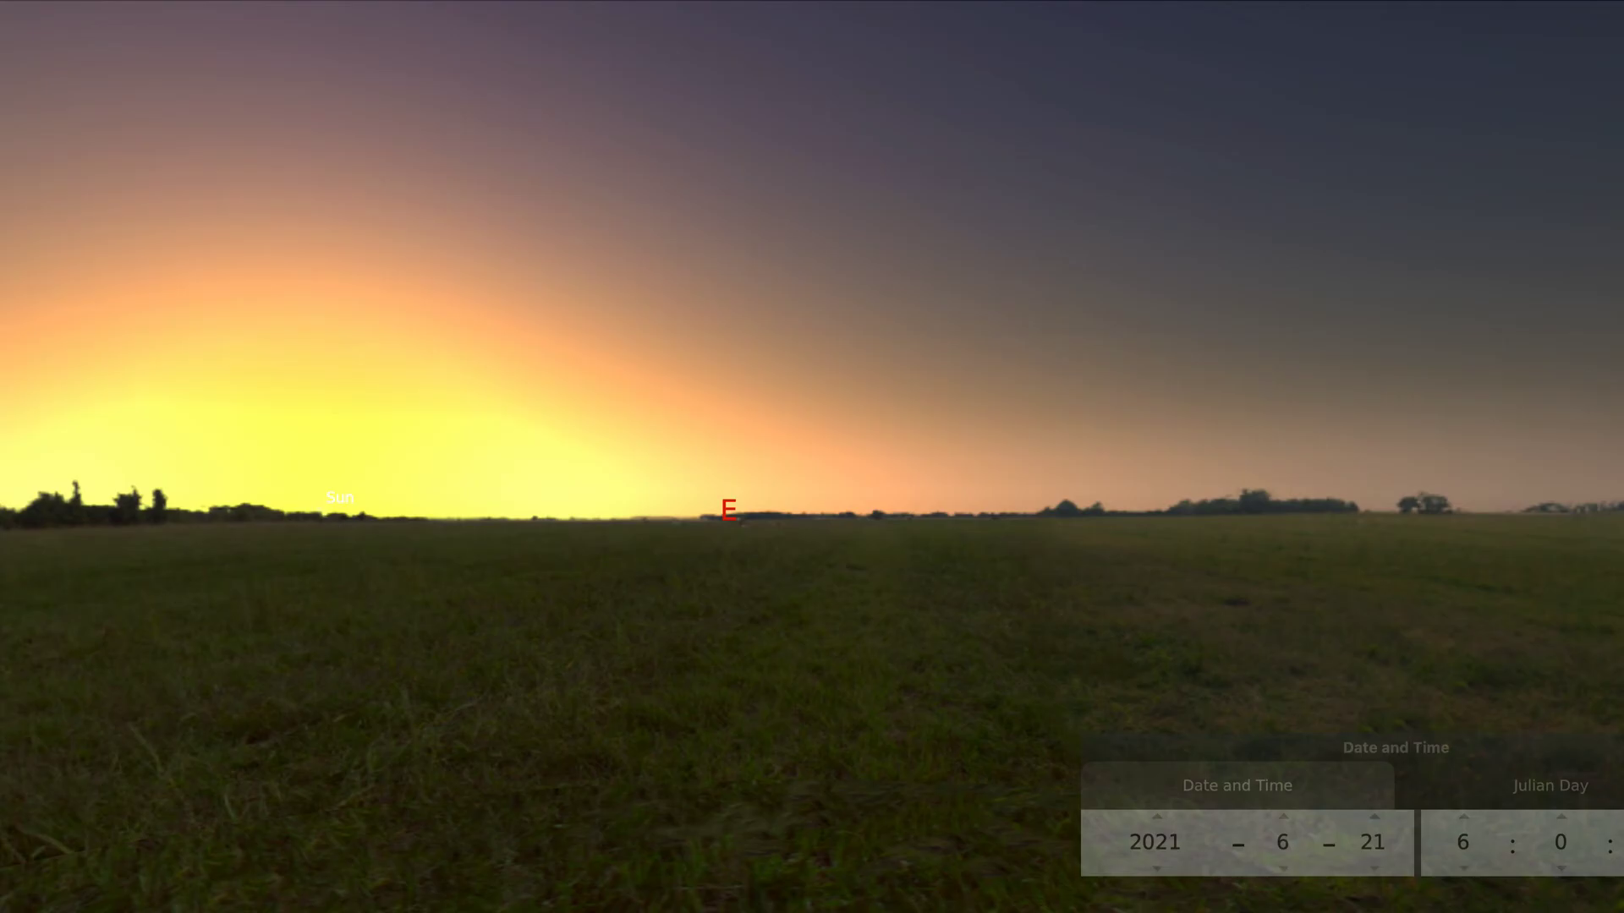
Speed up time and track the 21 June Sun from sunrise to the meridian at 13:18, above 60°.
key(l)
key(l)
key(l)
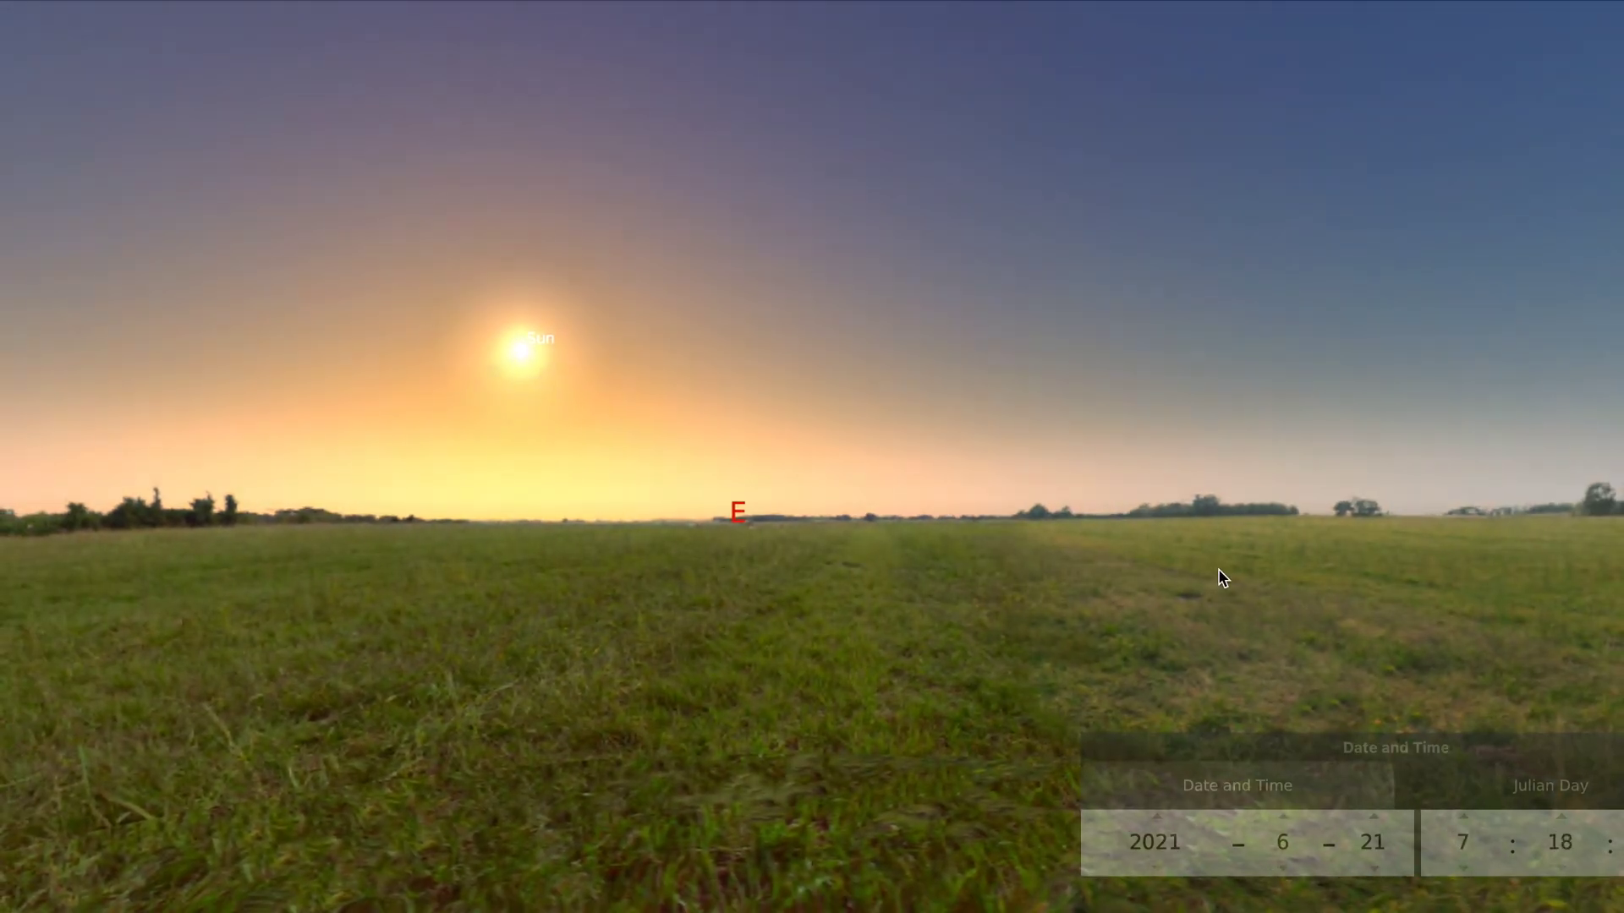
drag(1351, 569, 1261, 642)
drag(1365, 617, 1279, 656)
drag(1389, 626, 1286, 670)
mouse_move(1417, 605)
mouse_down()
mouse_move(1323, 662)
mouse_move(1358, 619)
mouse_up()
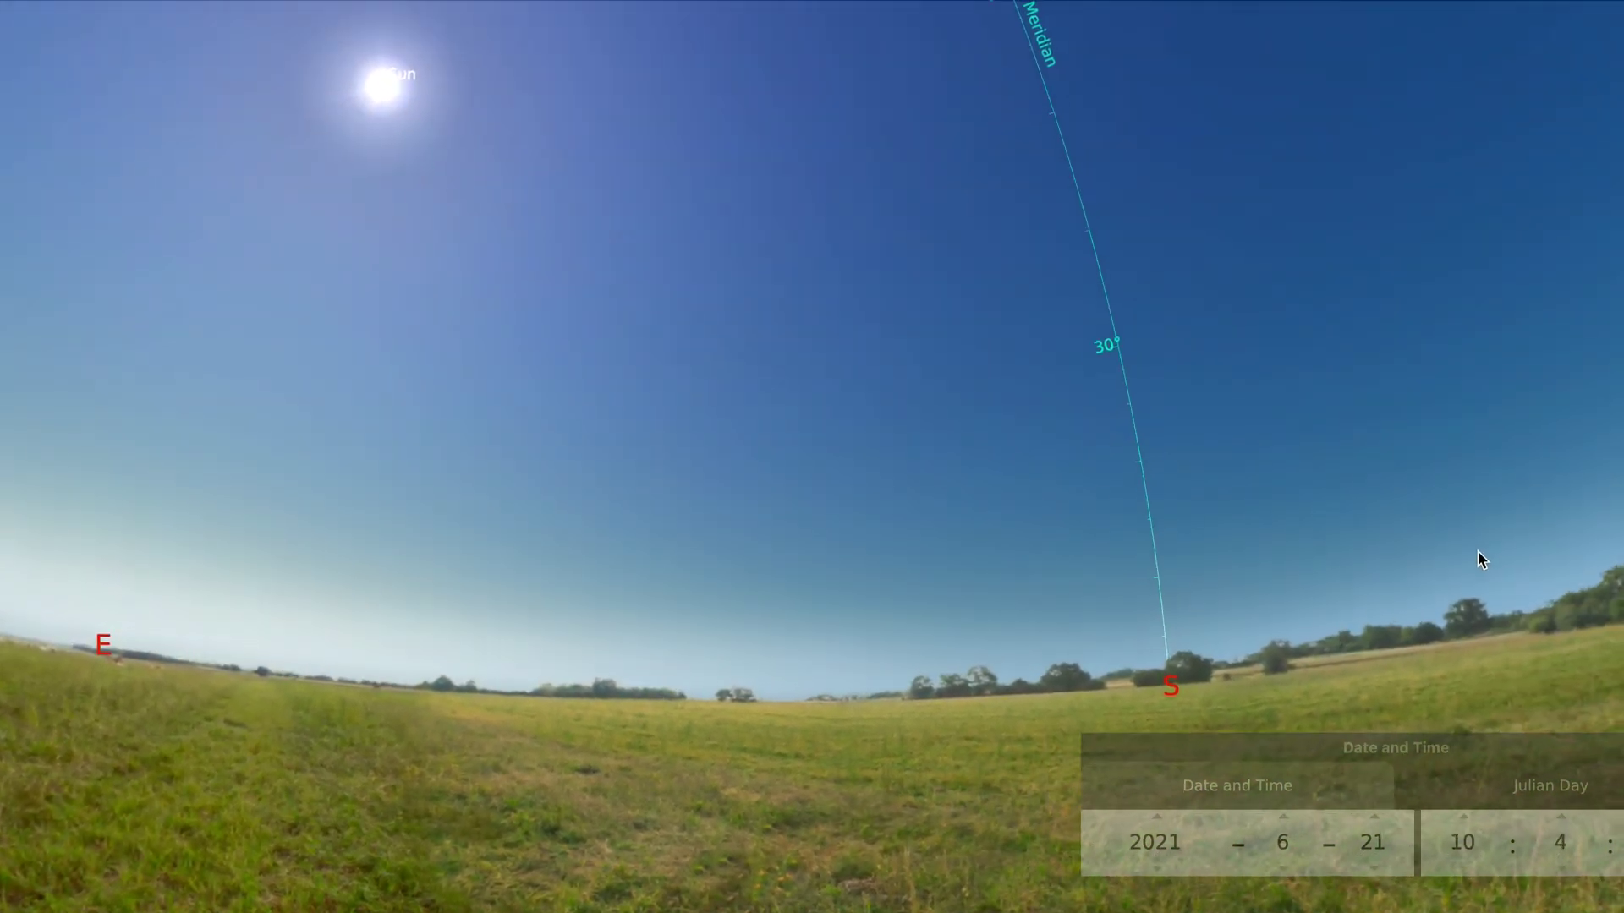
drag(1478, 555, 1326, 576)
scroll(1277, 526, down, 3)
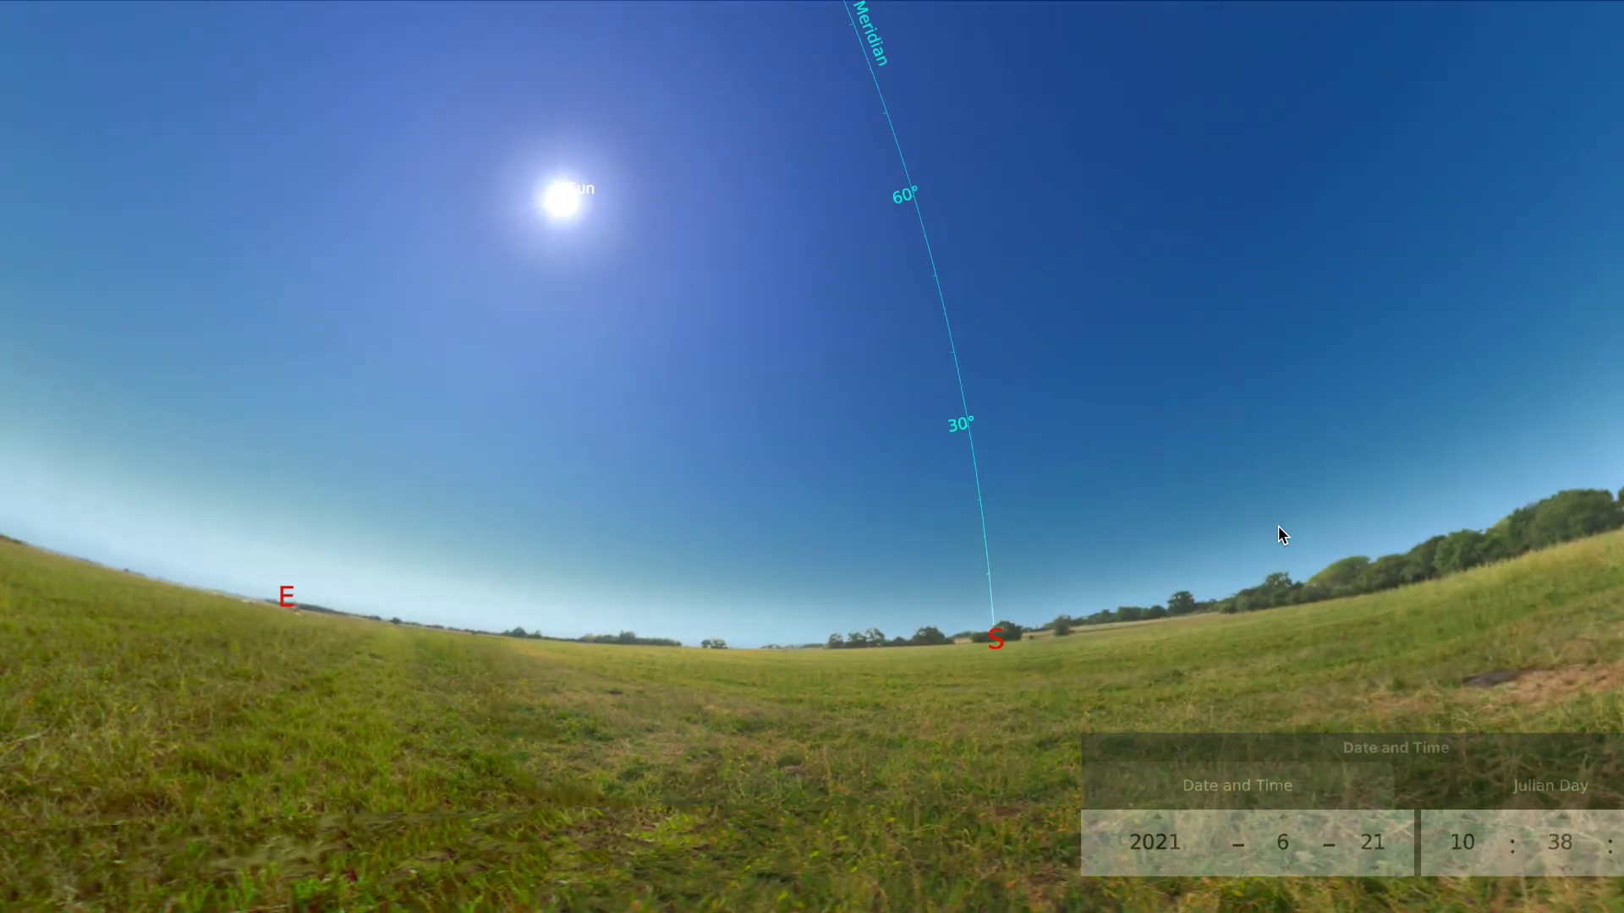
scroll(1277, 527, up, 2)
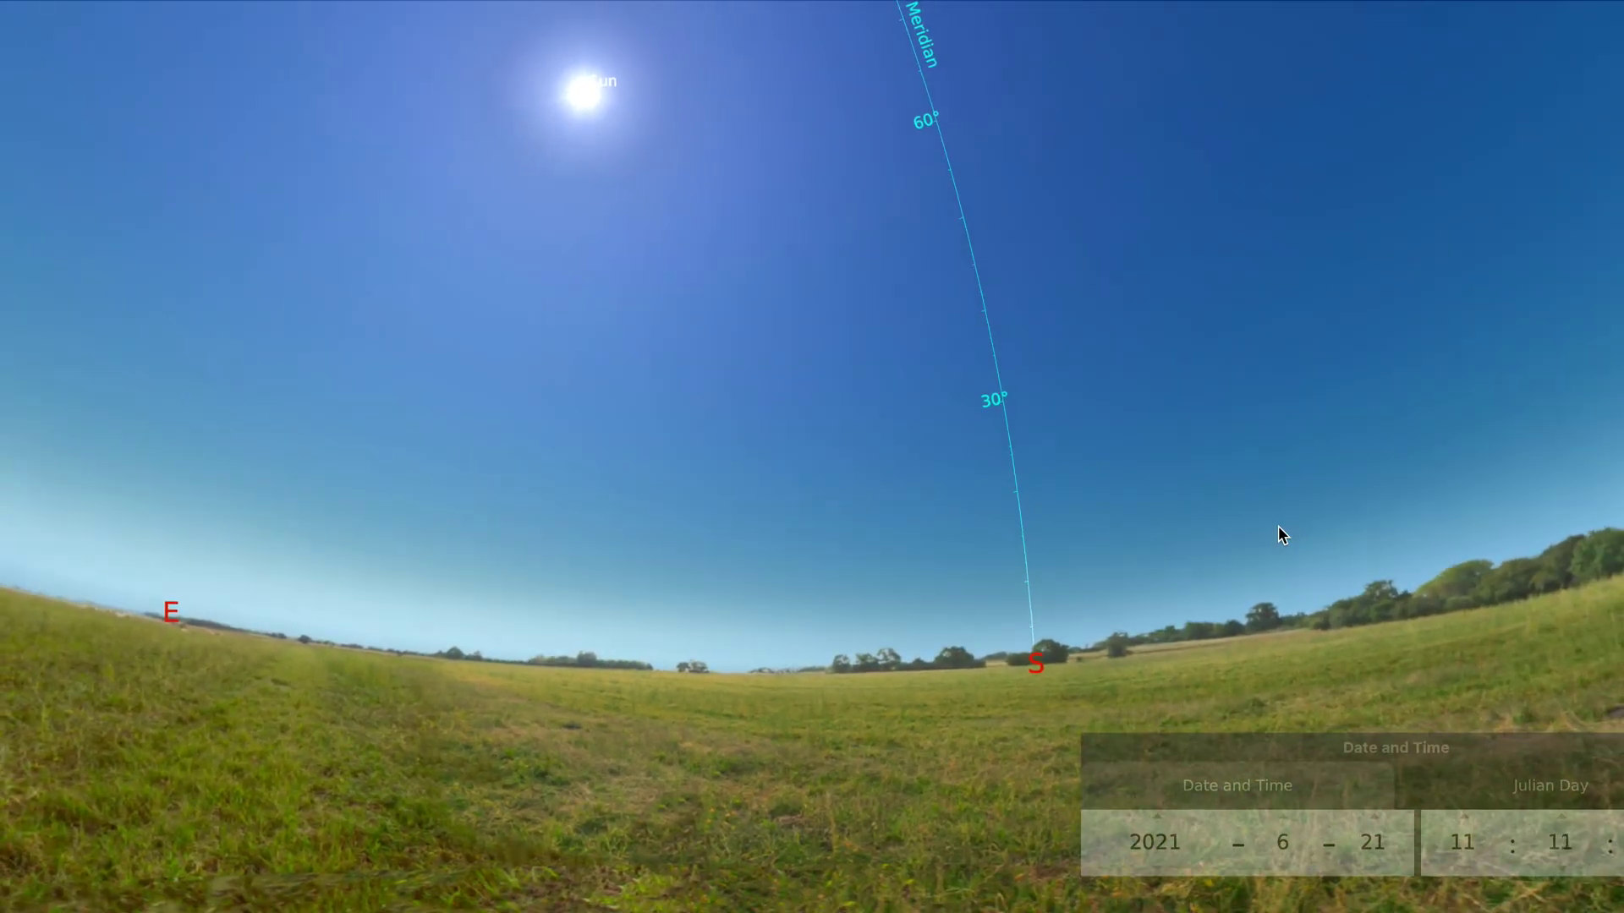
drag(1299, 437, 1021, 557)
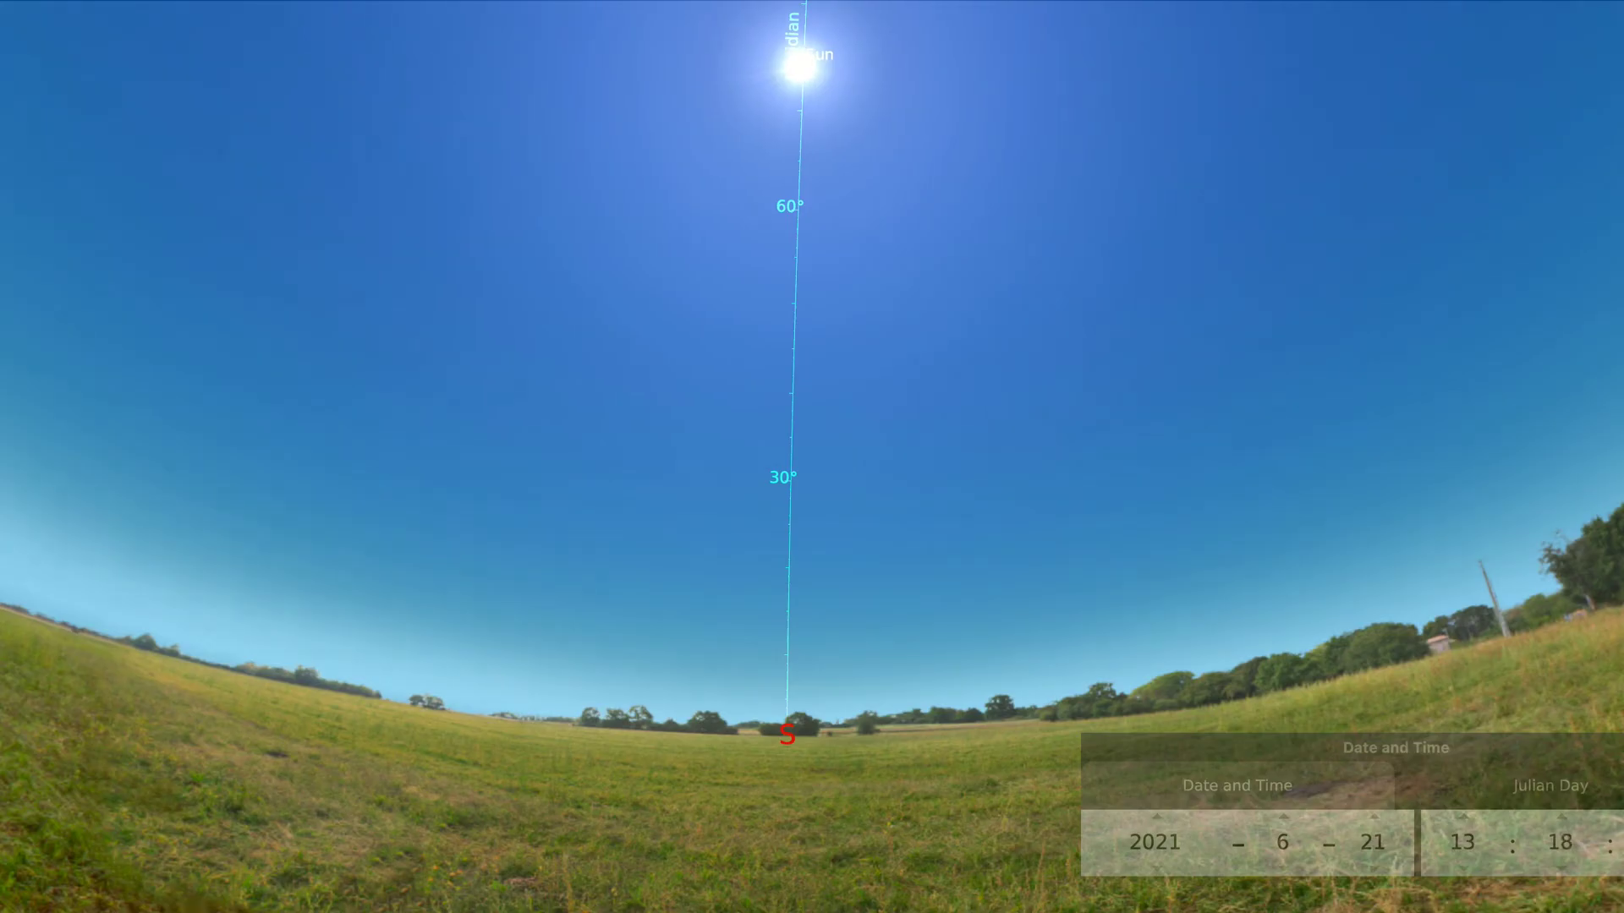
drag(882, 474, 931, 594)
scroll(931, 594, up, 3)
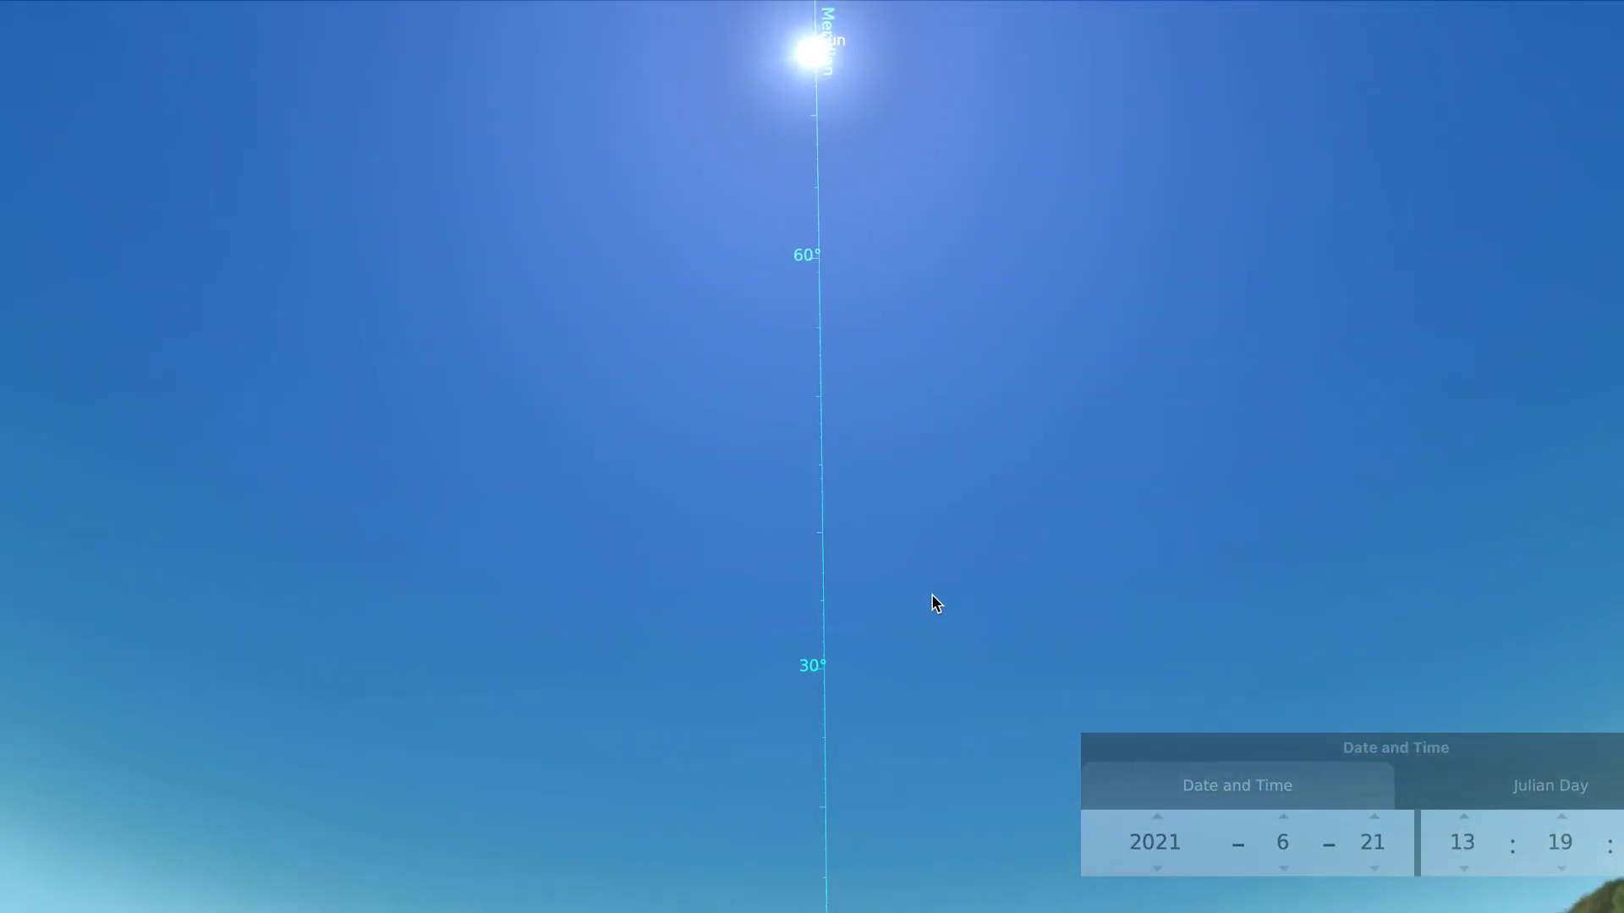
drag(906, 425, 905, 580)
scroll(920, 532, up, 2)
scroll(907, 531, up, 2)
scroll(918, 557, up, 2)
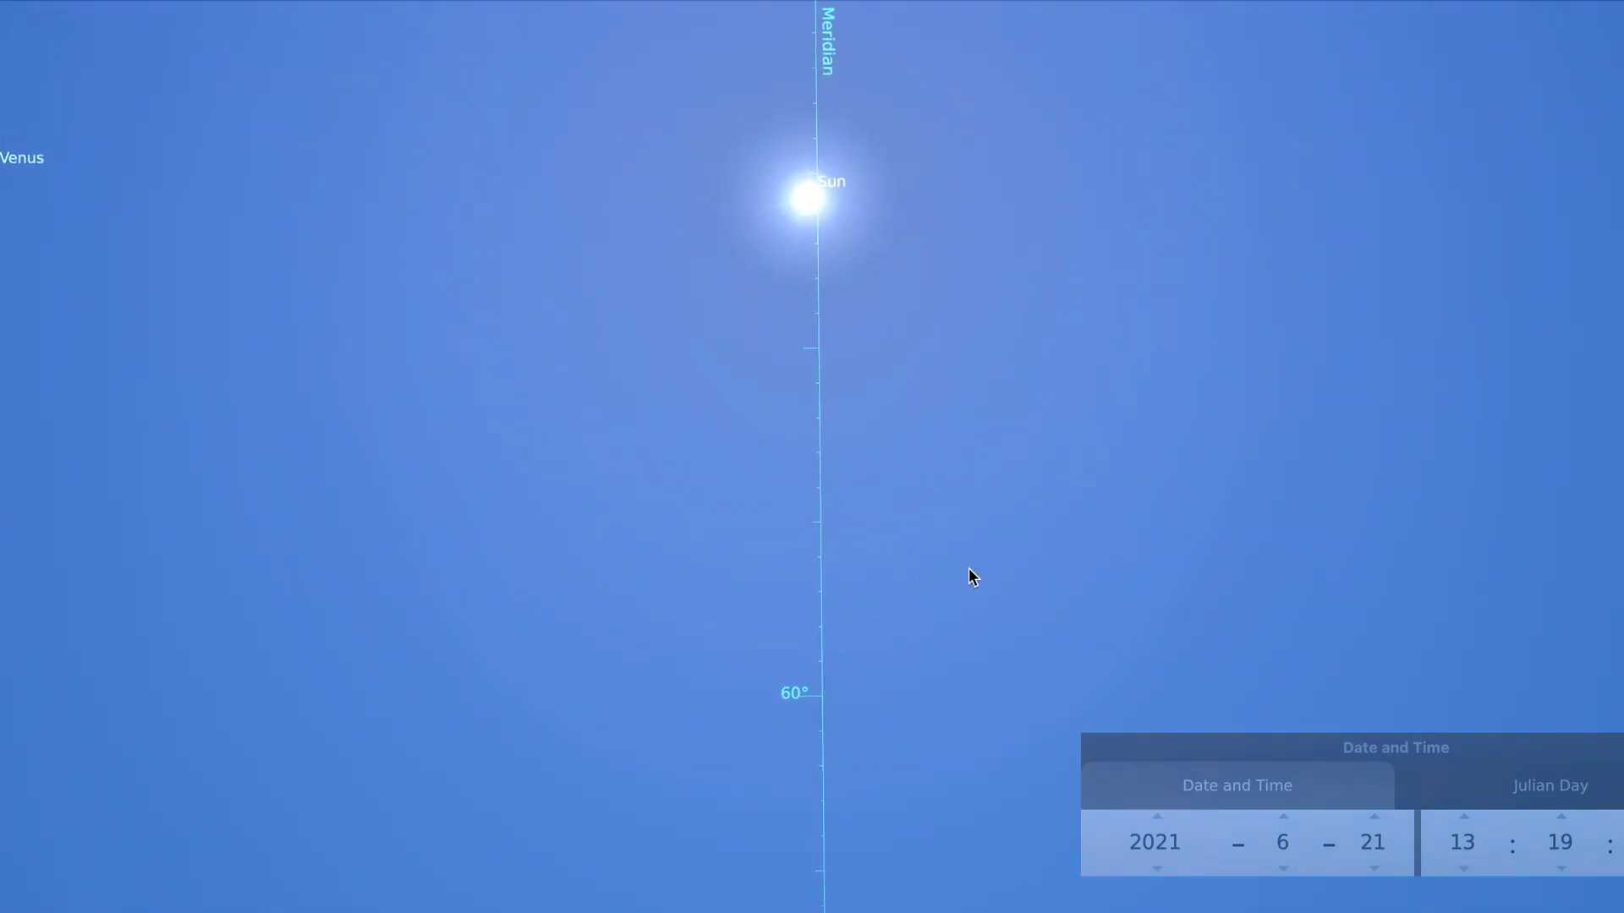
scroll(975, 568, up, 1)
drag(900, 468, 901, 505)
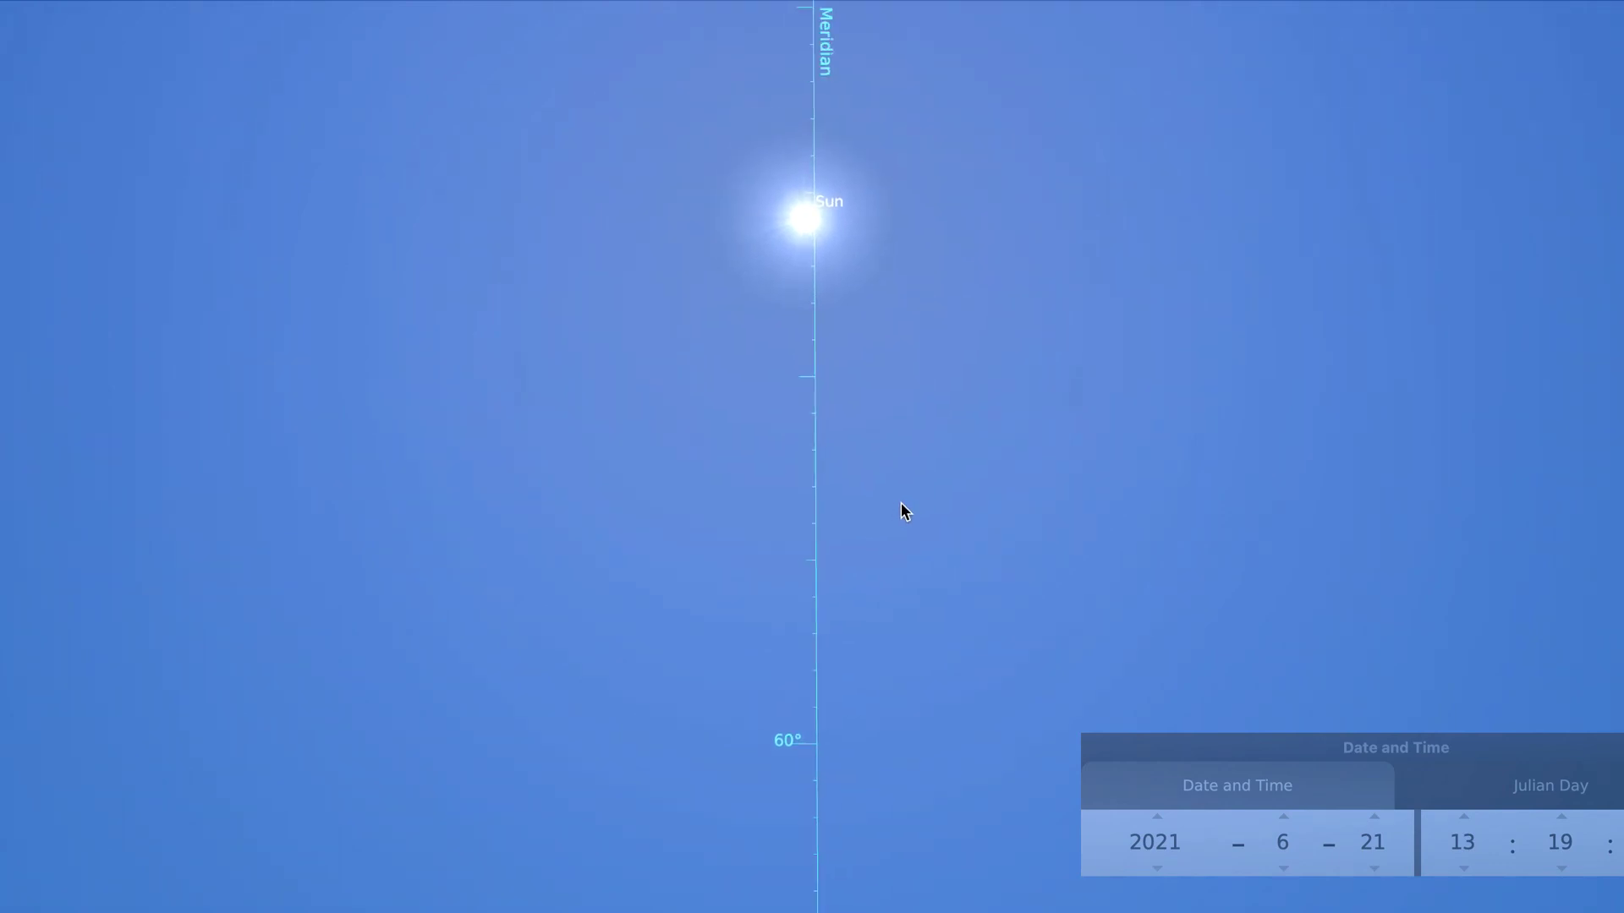
scroll(900, 502, down, 2)
drag(895, 617, 835, 283)
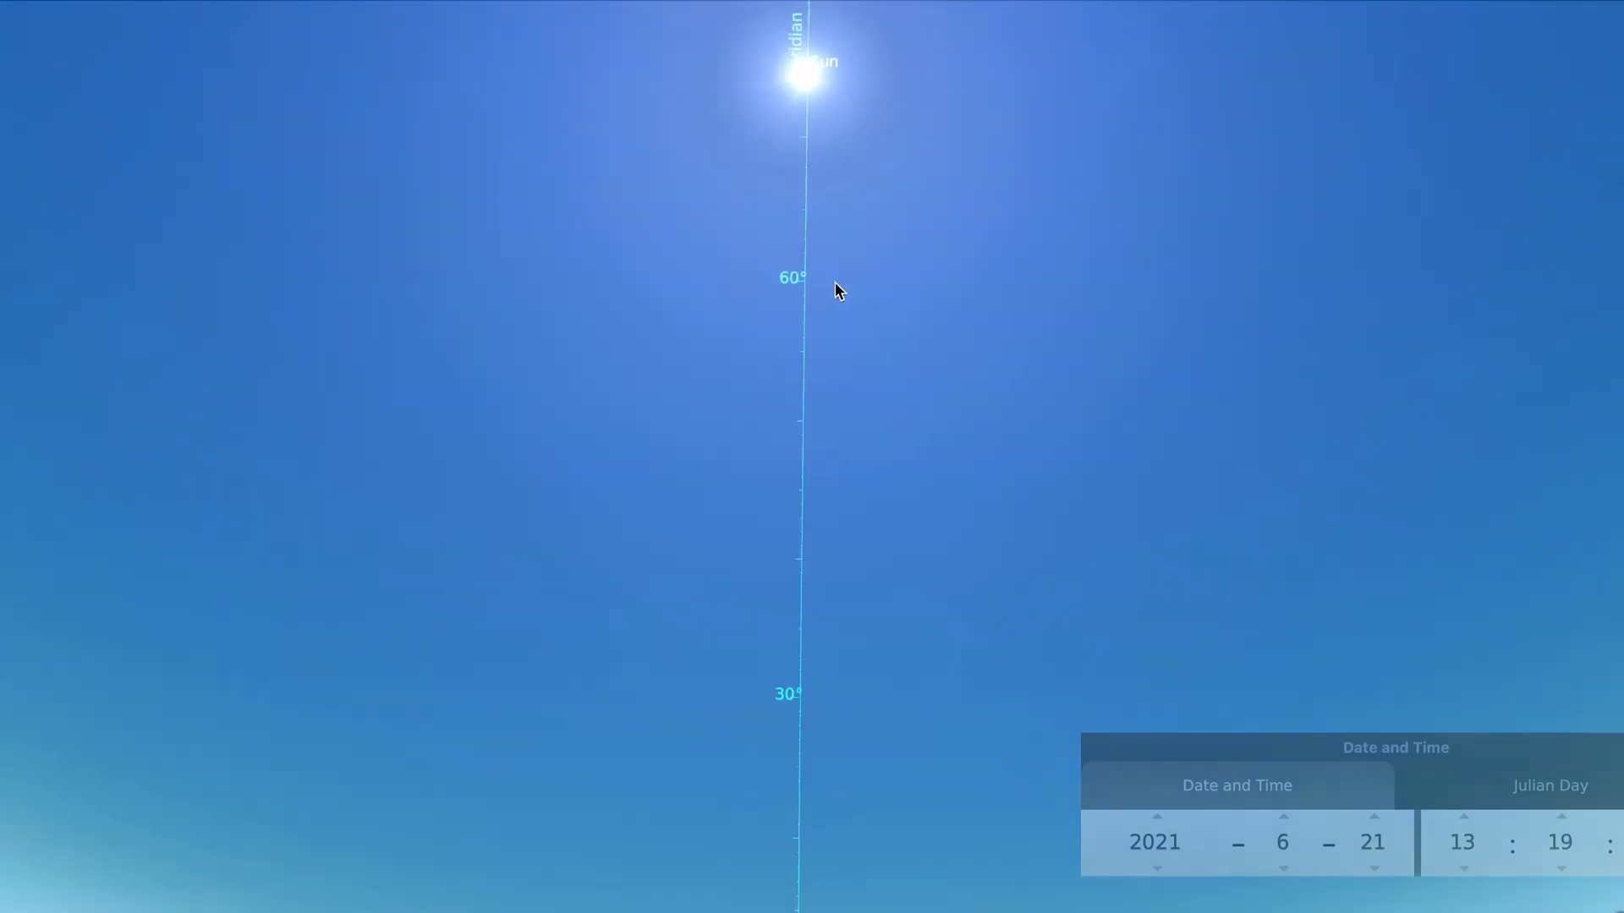
scroll(888, 546, down, 2)
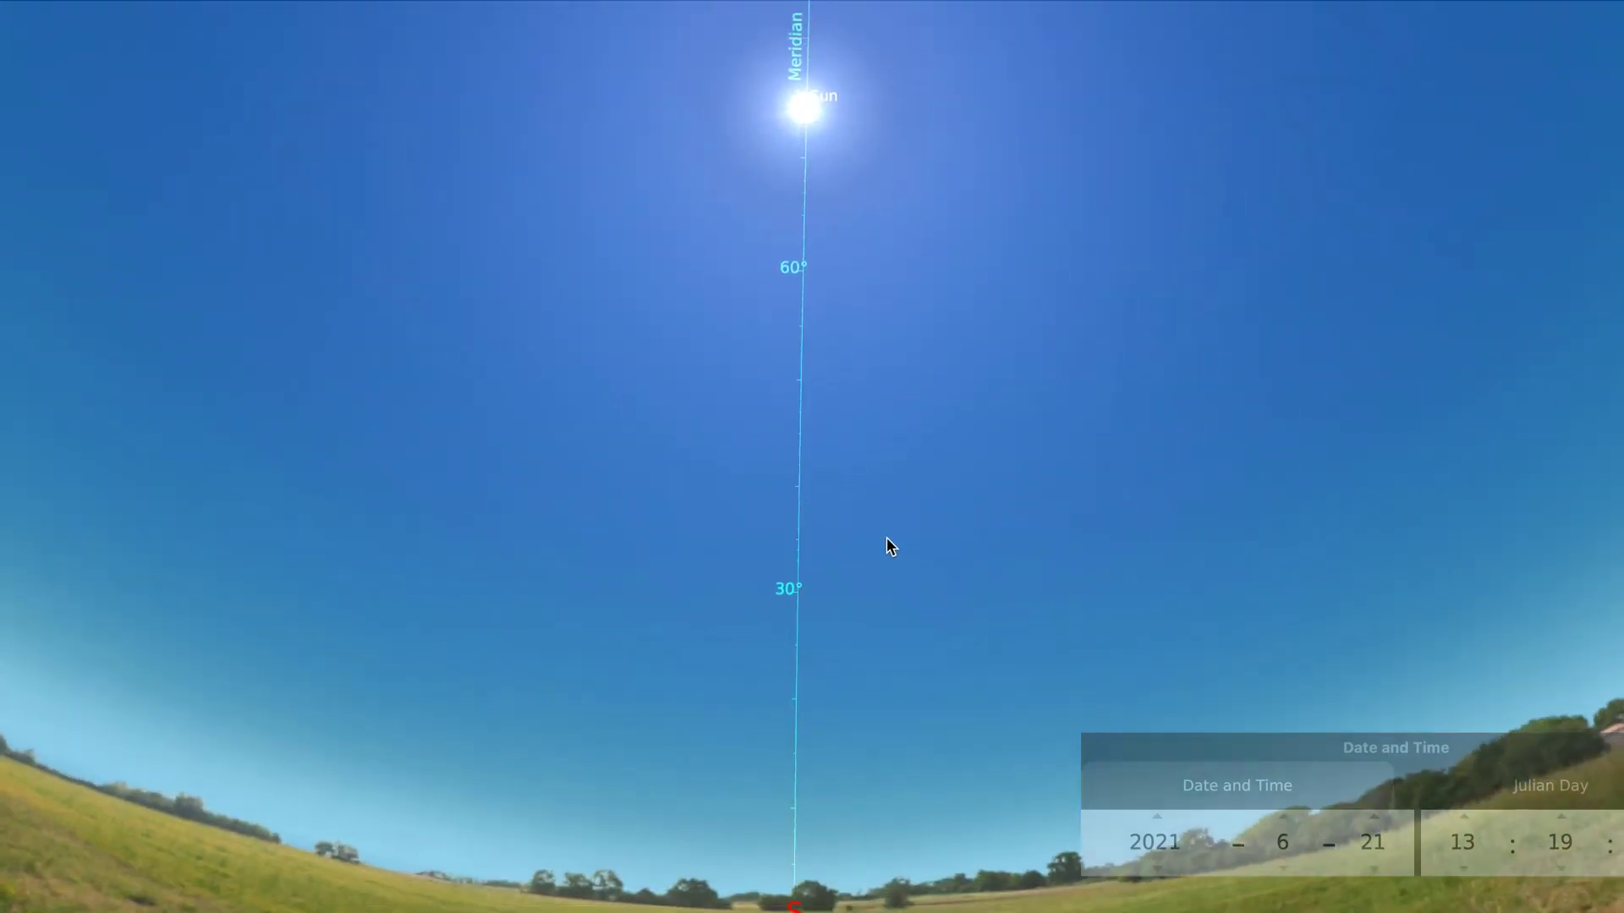
drag(887, 541, 880, 482)
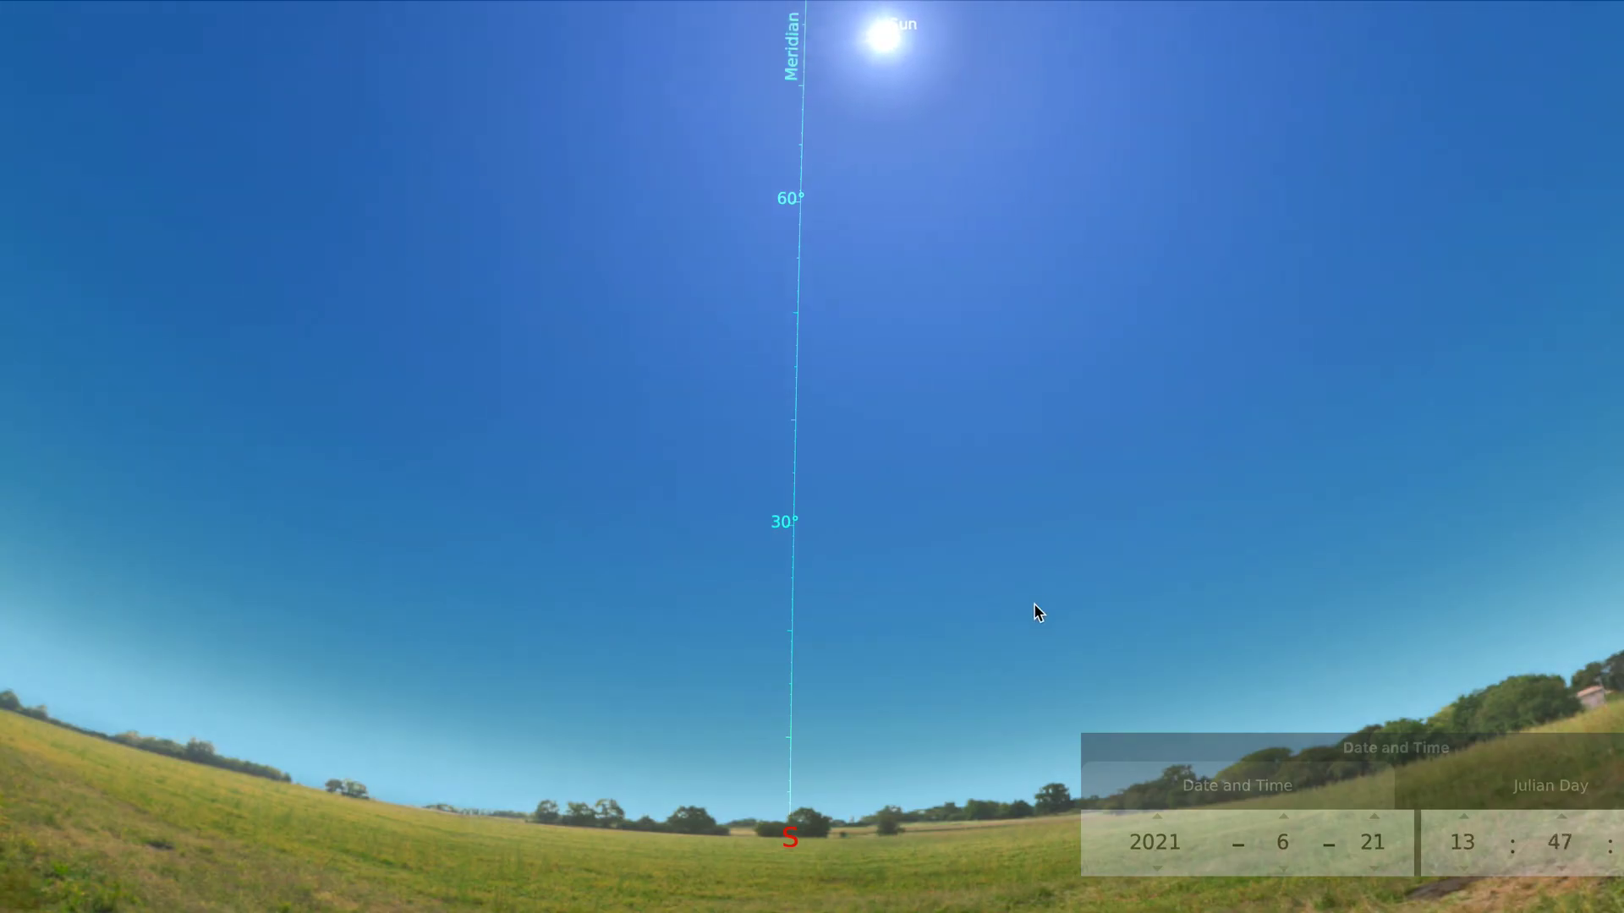
Pan westward after the 21 June afternoon Sun until it sits low above the W point around 18:14.
drag(1256, 611, 1190, 586)
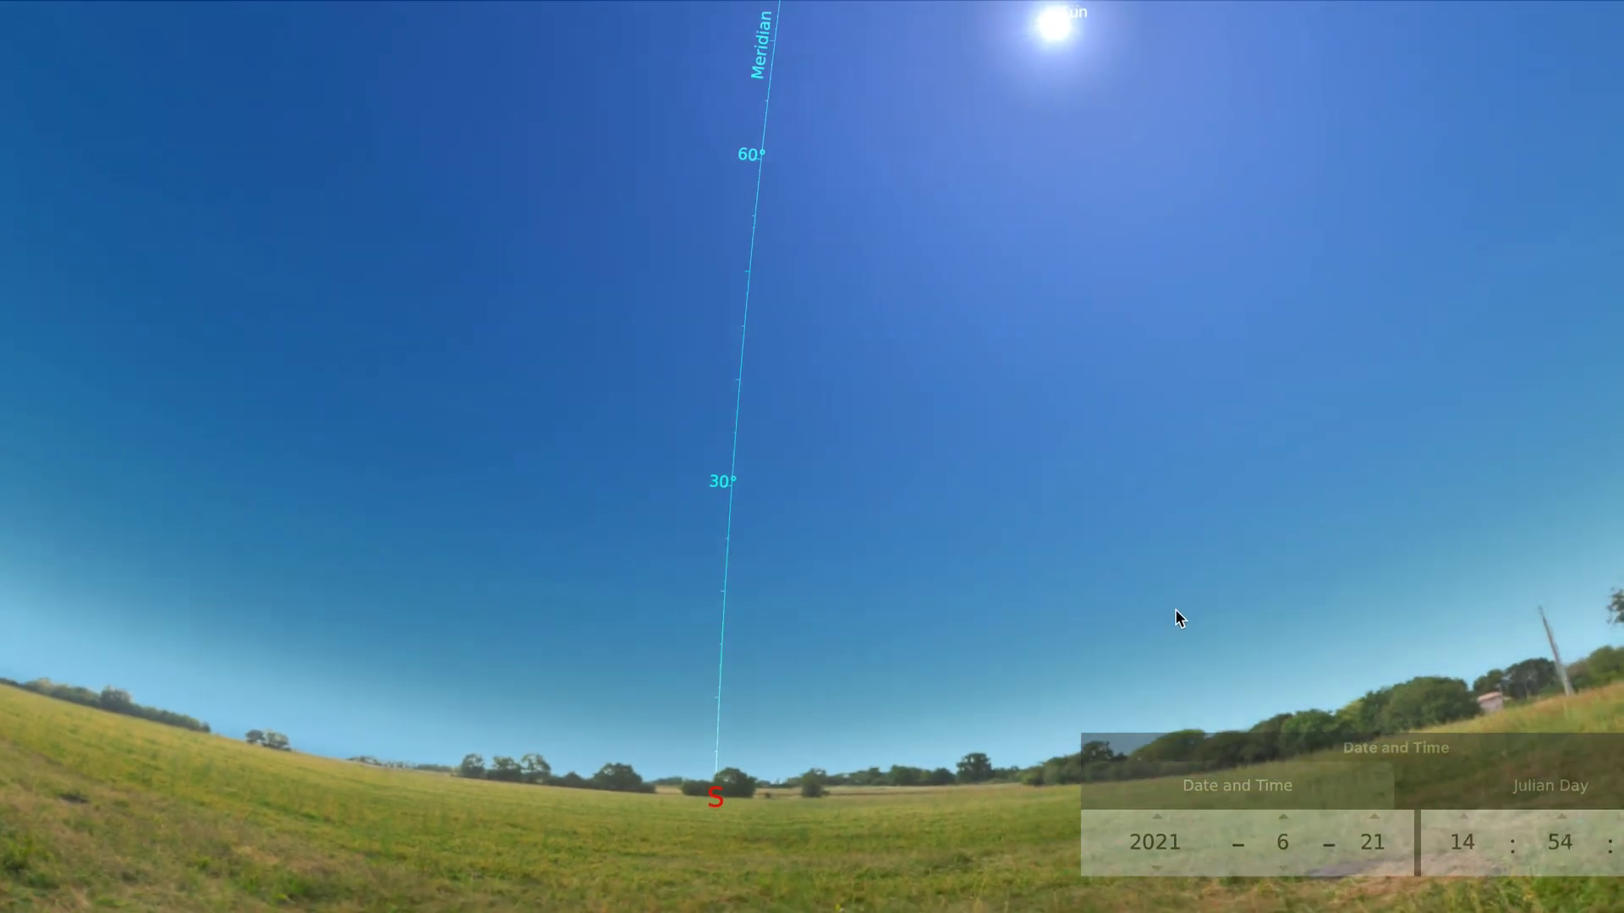
drag(1297, 587, 1229, 569)
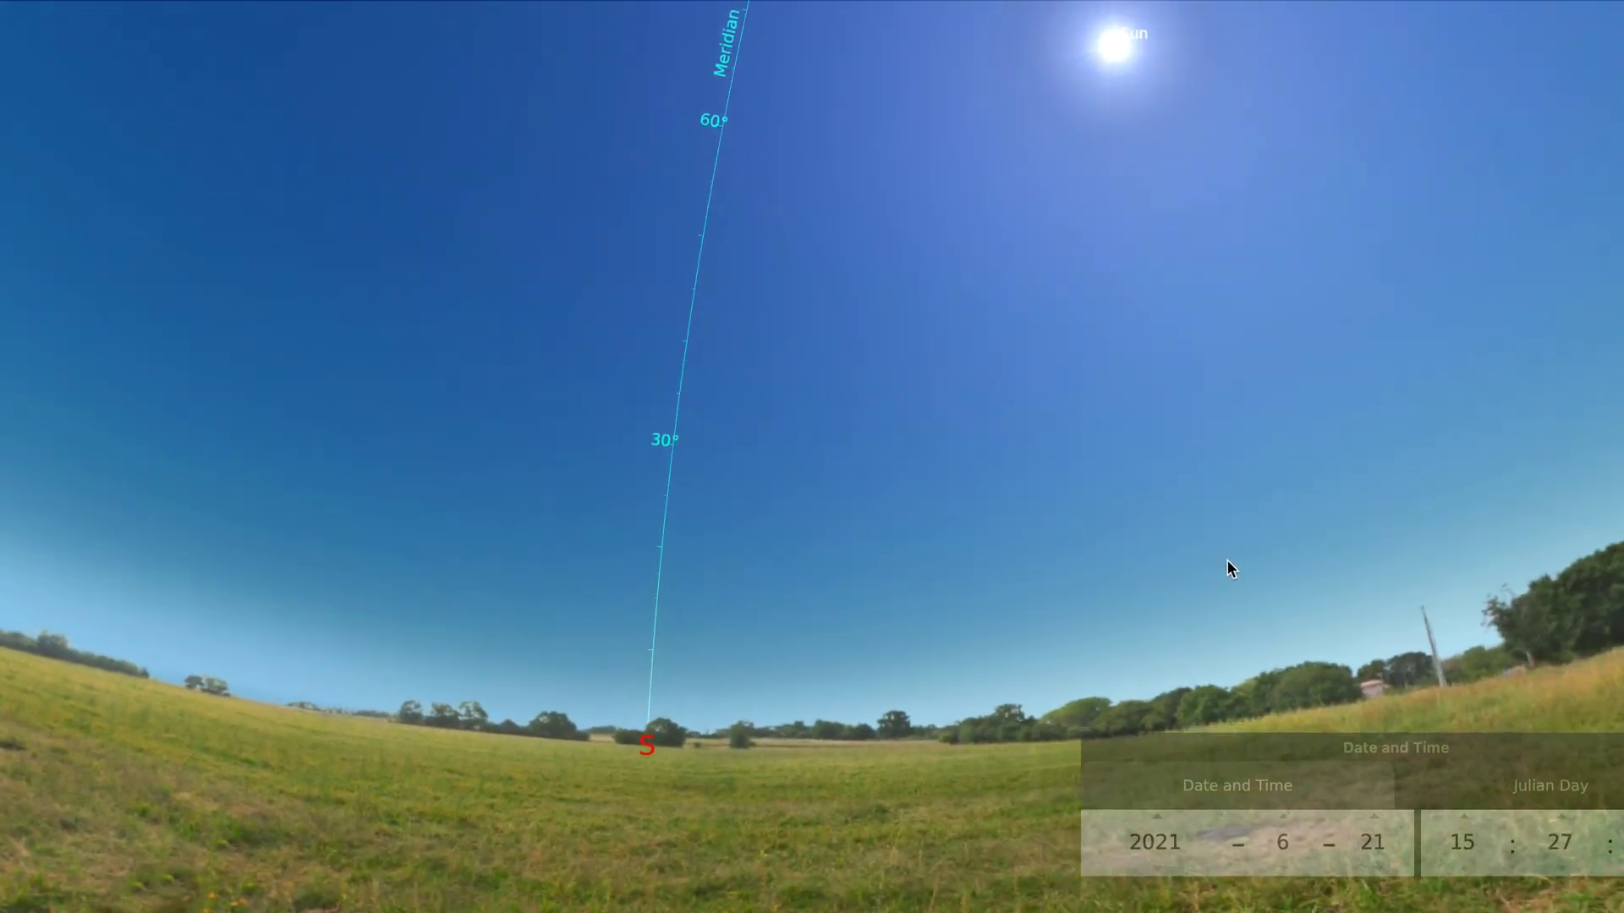
mouse_move(1372, 553)
mouse_down()
mouse_move(1272, 536)
mouse_move(1334, 580)
mouse_move(1241, 553)
mouse_move(1326, 549)
mouse_move(1290, 544)
mouse_move(1363, 527)
mouse_move(1299, 521)
mouse_move(1330, 533)
mouse_move(1272, 524)
mouse_move(1407, 548)
mouse_move(1250, 519)
mouse_up()
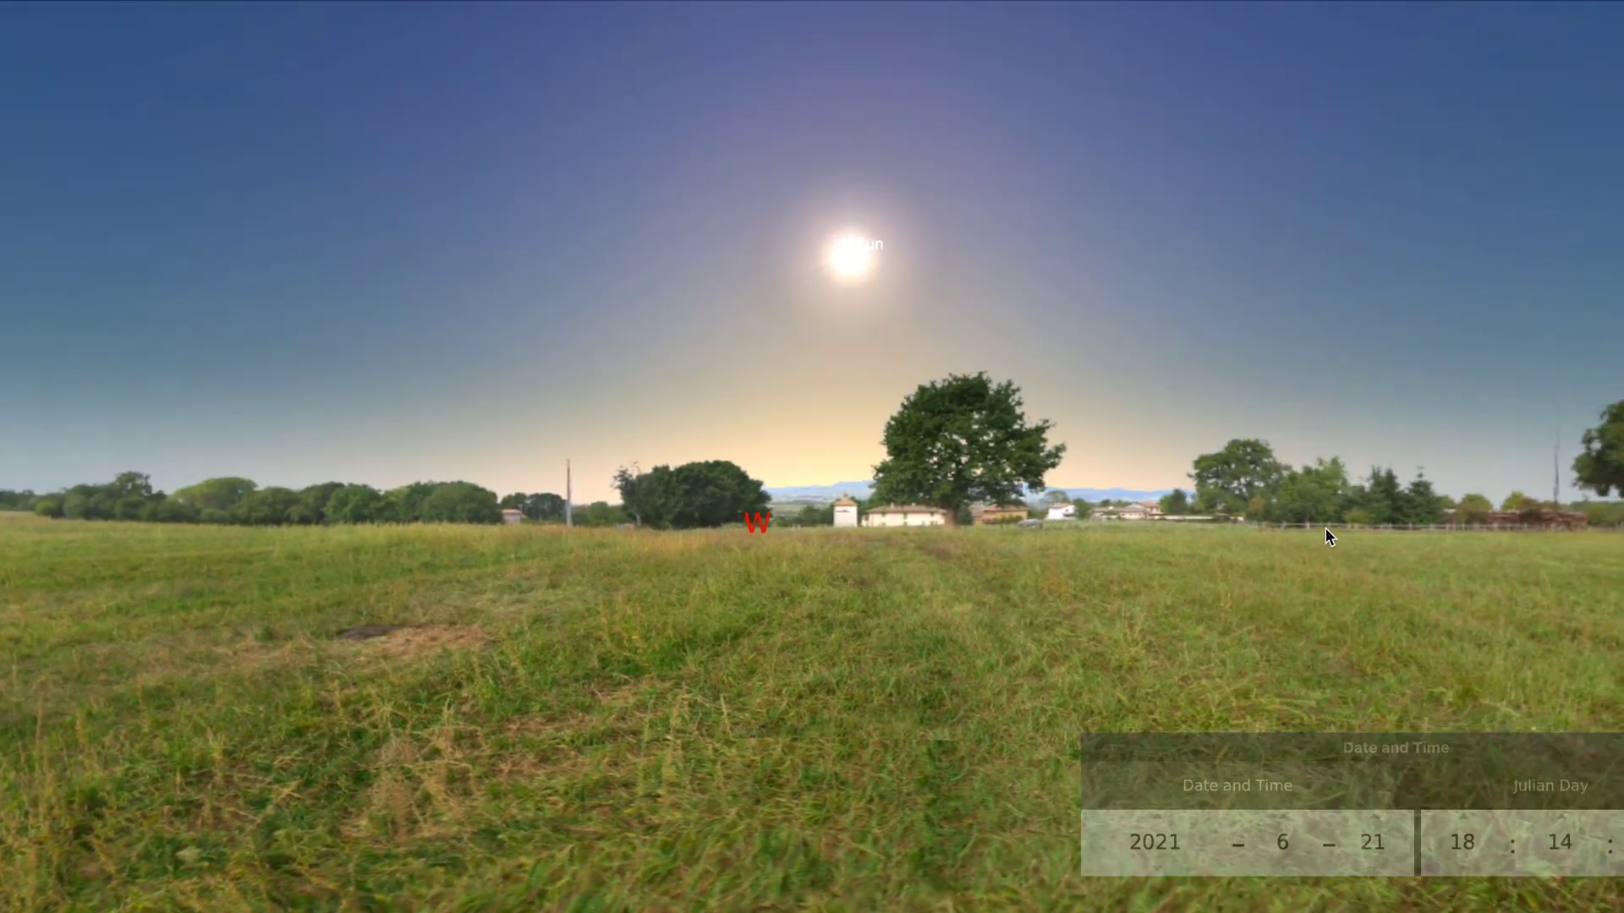